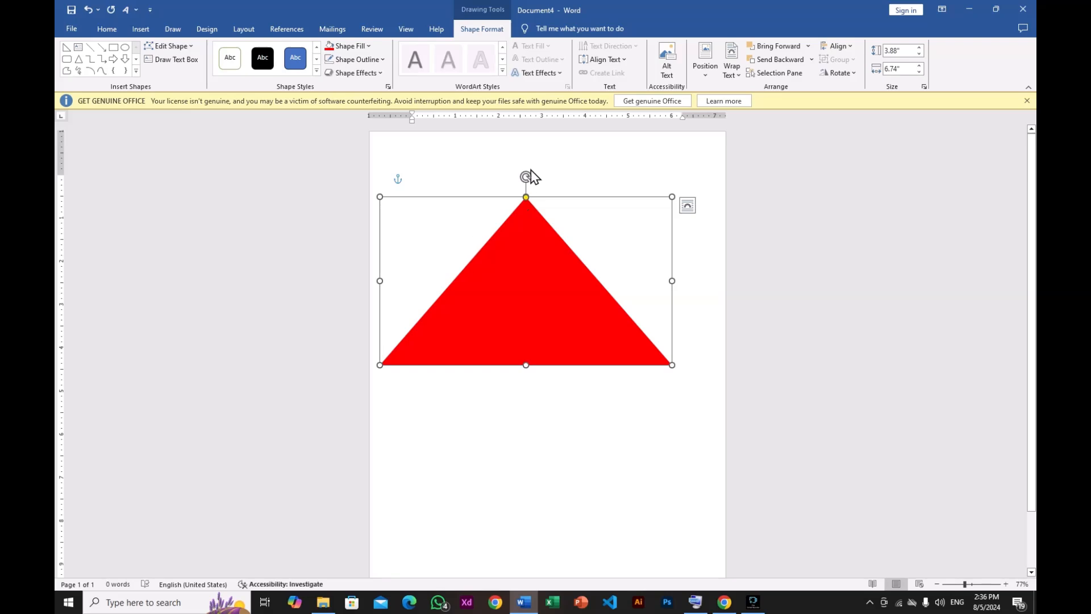
- Rotate the red triangle so it points right along the page's left edge
{"action": "left_click_drag", "start_coordinate": [526, 177], "coordinate": [473, 270]}
{"action": "left_click", "coordinate": [618, 255]}
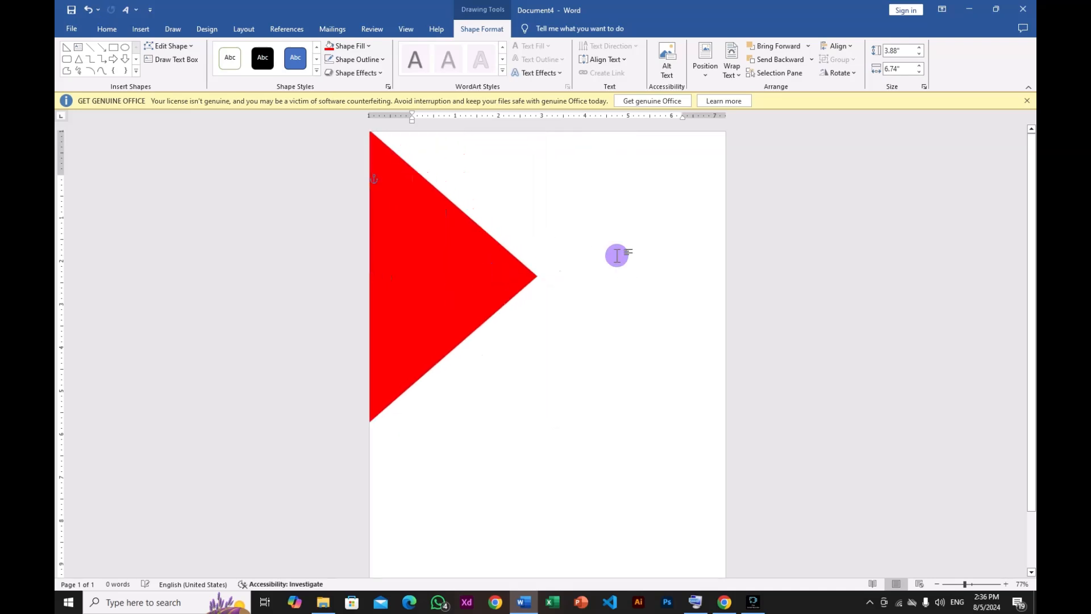
- Nudge the red triangle into place and drag out a copy of it
{"action": "left_click", "coordinate": [469, 265]}
{"action": "key", "text": "Right"}
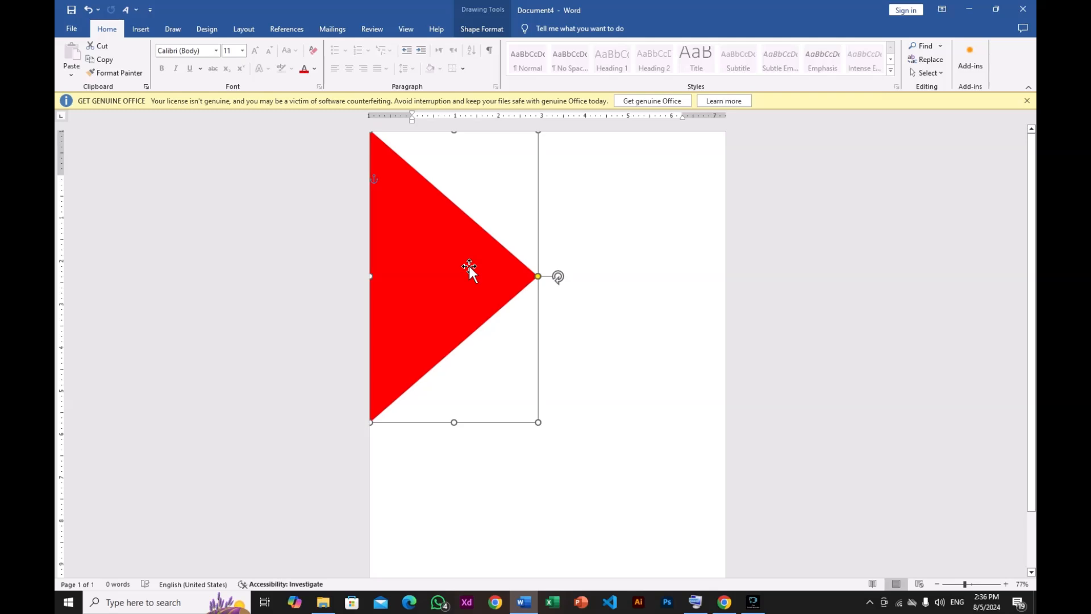
{"action": "key", "text": "Right"}
{"action": "key", "text": "Left"}
{"action": "left_click_drag", "start_coordinate": [469, 266], "coordinate": [512, 314]}
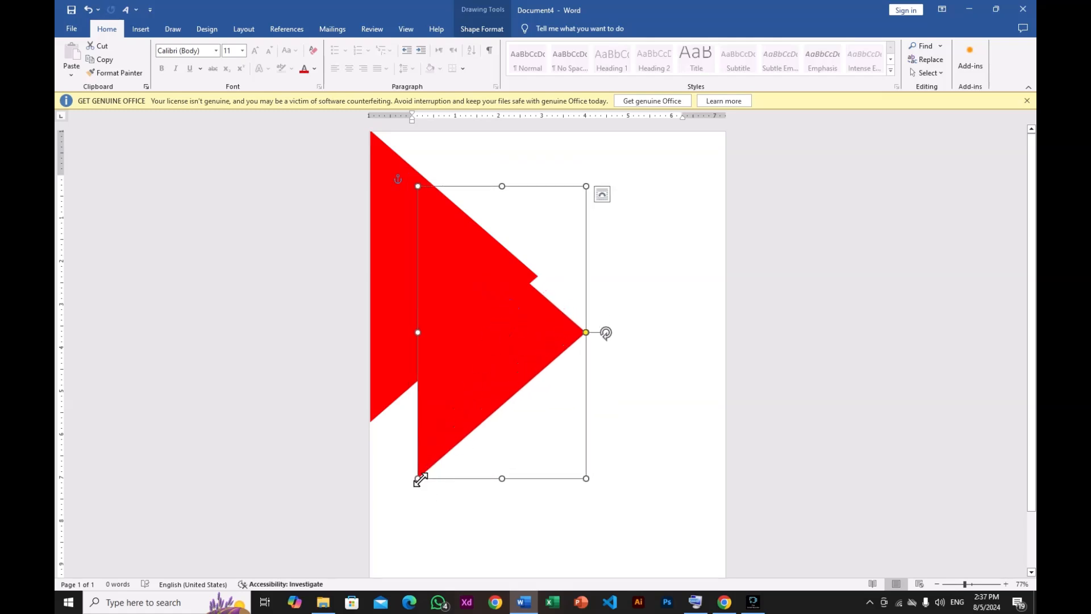
- Shrink the copied triangle and adjust its position
{"action": "left_click_drag", "start_coordinate": [418, 479], "coordinate": [443, 435]}
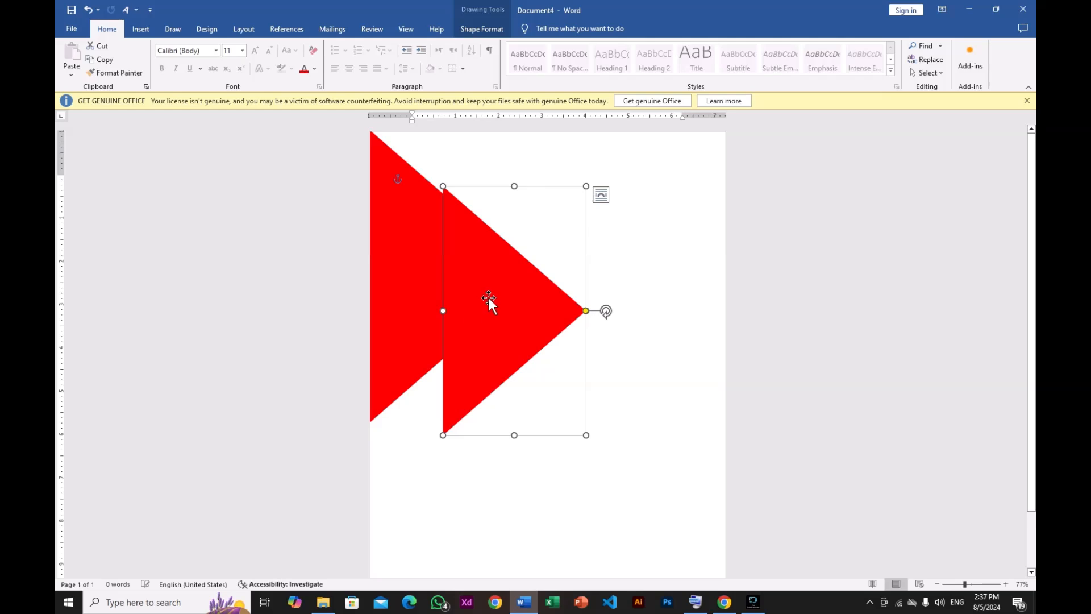
{"action": "mouse_move", "coordinate": [489, 298]}
{"action": "left_mouse_down"}
{"action": "mouse_move", "coordinate": [458, 302]}
{"action": "mouse_move", "coordinate": [476, 313]}
{"action": "left_mouse_up"}
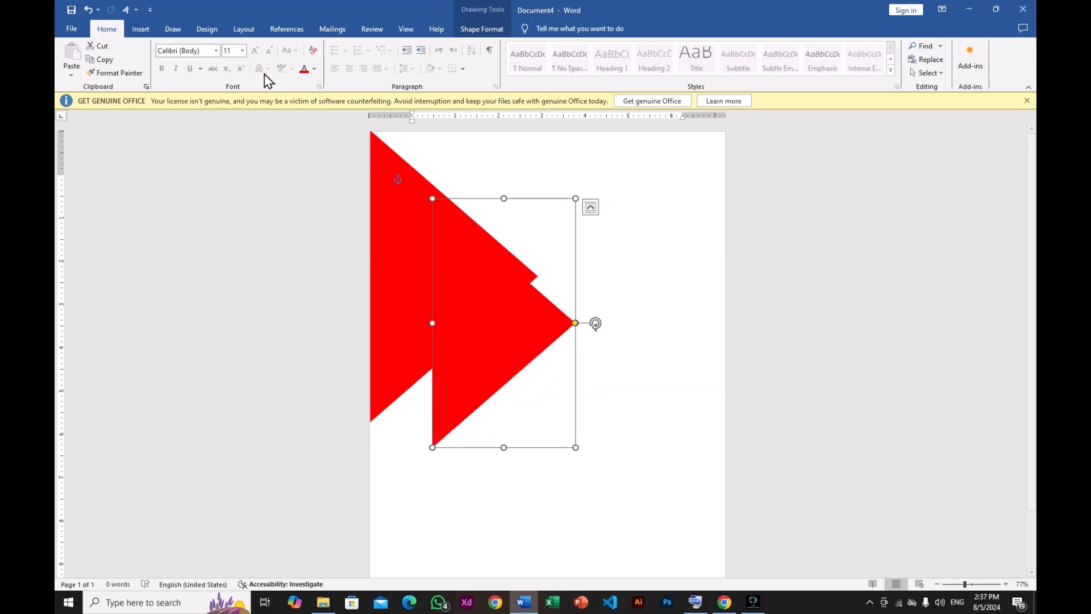
- Fill the copied triangle with black
{"action": "left_click", "coordinate": [472, 31]}
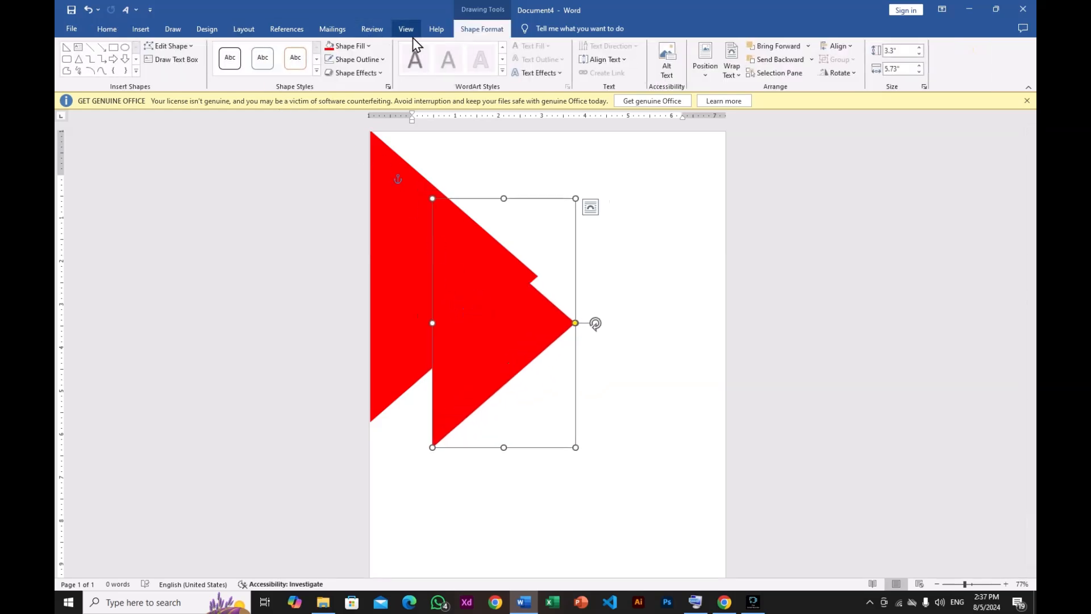
{"action": "left_click", "coordinate": [368, 50]}
{"action": "left_click", "coordinate": [344, 96]}
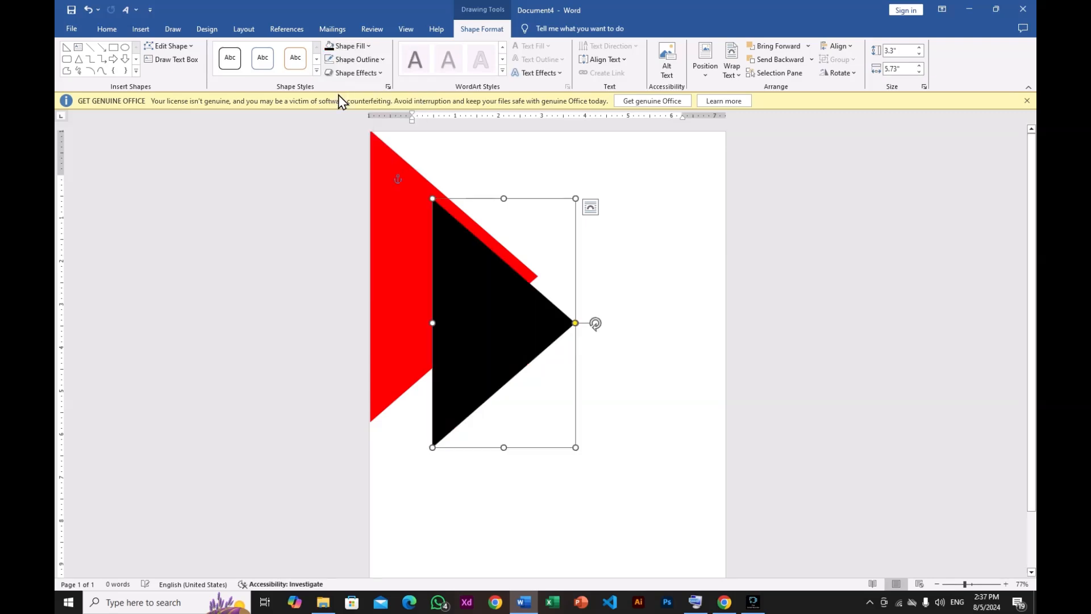
- Move the black triangle inside the red one, against the page's left edge
{"action": "left_click_drag", "start_coordinate": [463, 304], "coordinate": [389, 256]}
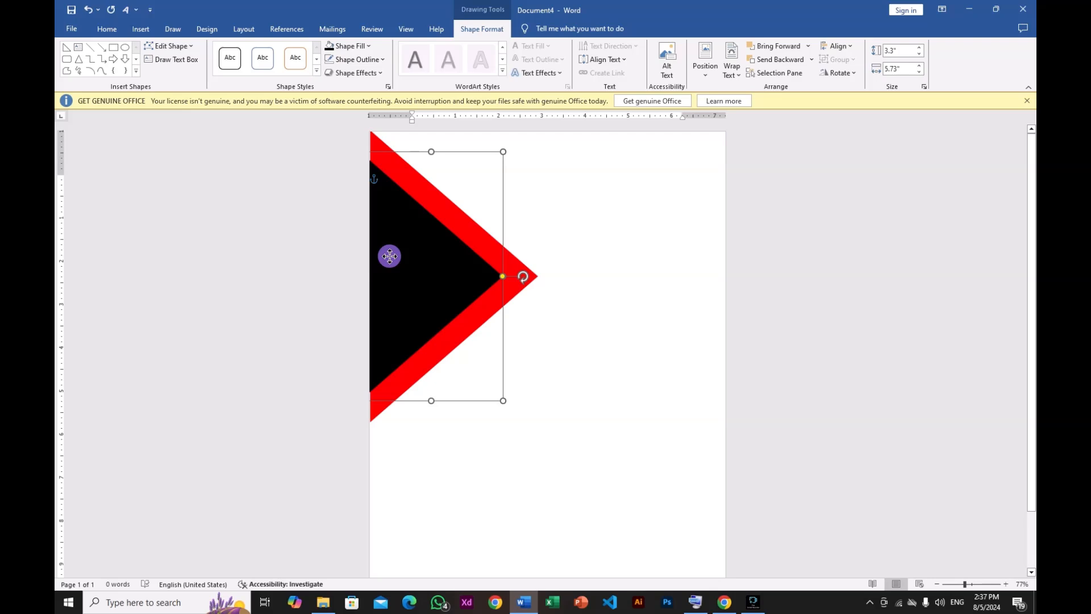
{"action": "left_click", "coordinate": [441, 204]}
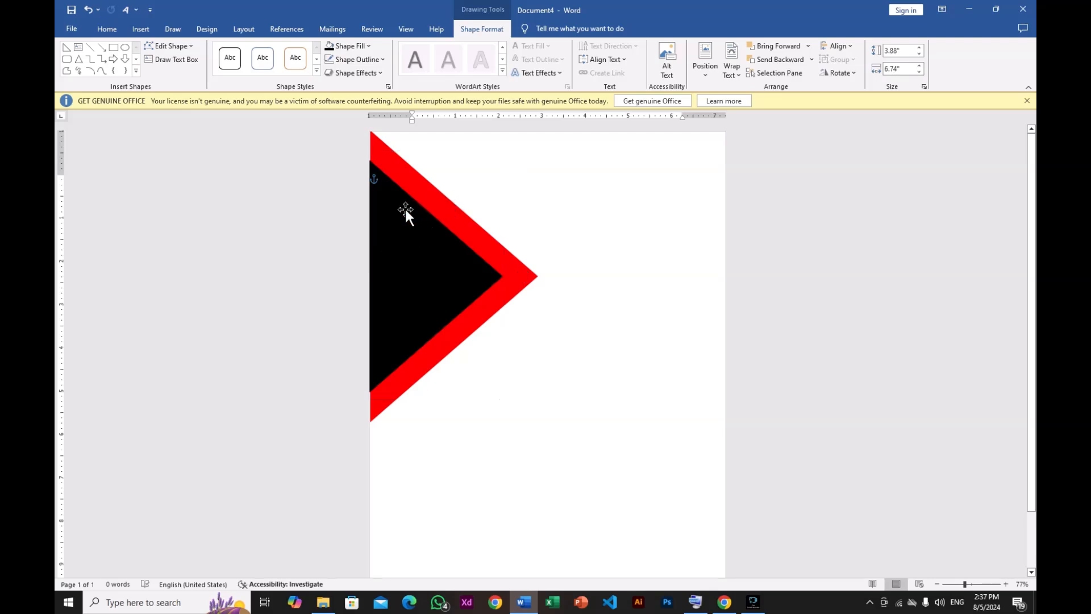
- Duplicate the black triangle and fill the copy with white
{"action": "left_click_drag", "start_coordinate": [424, 192], "coordinate": [422, 193]}
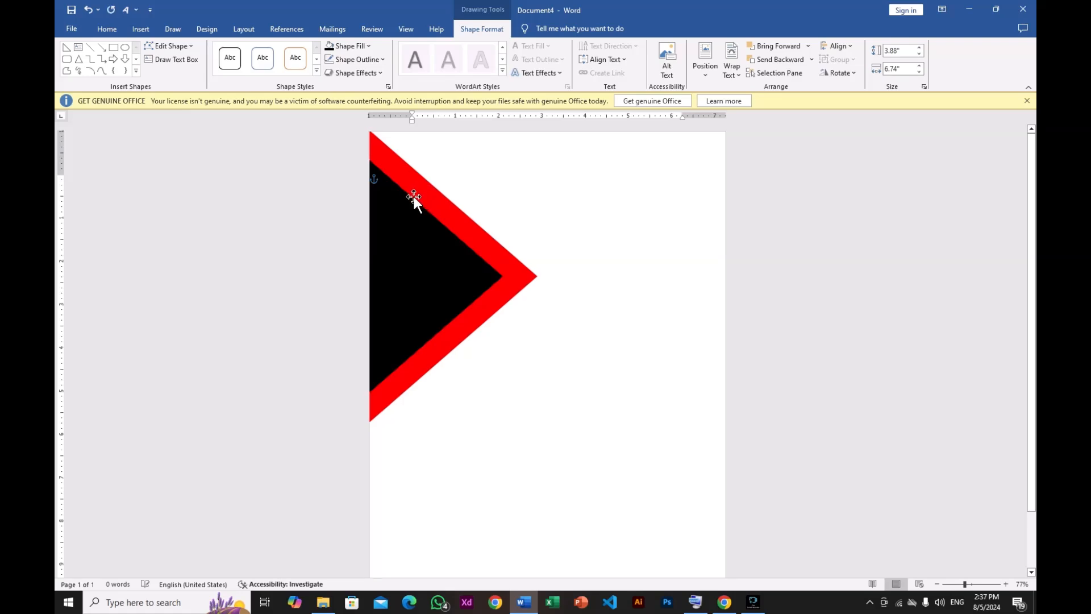
{"action": "left_click", "coordinate": [401, 233]}
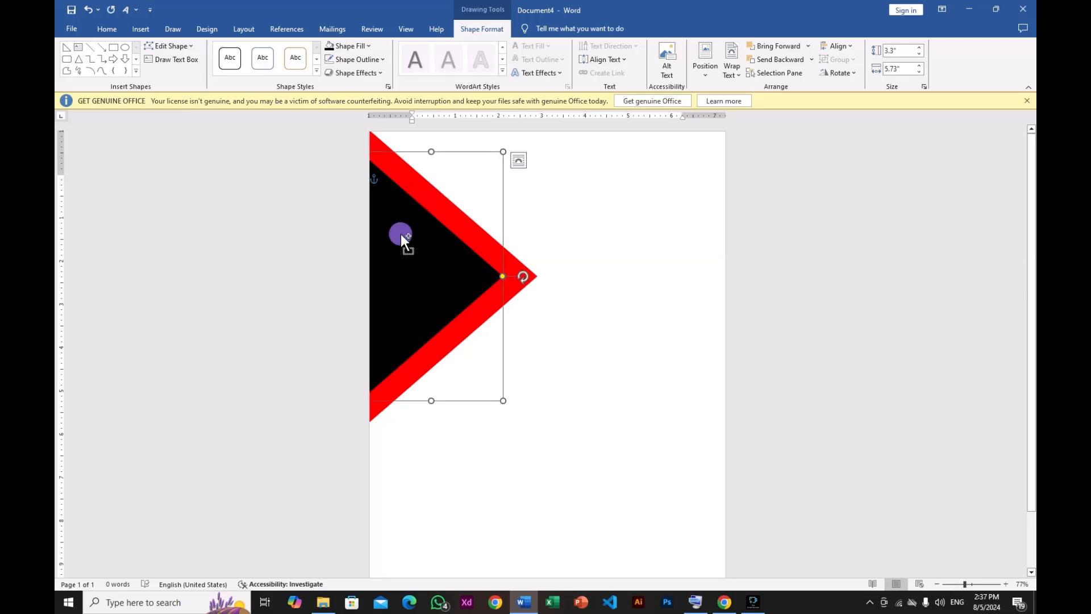
{"action": "left_click_drag", "start_coordinate": [401, 234], "coordinate": [527, 366]}
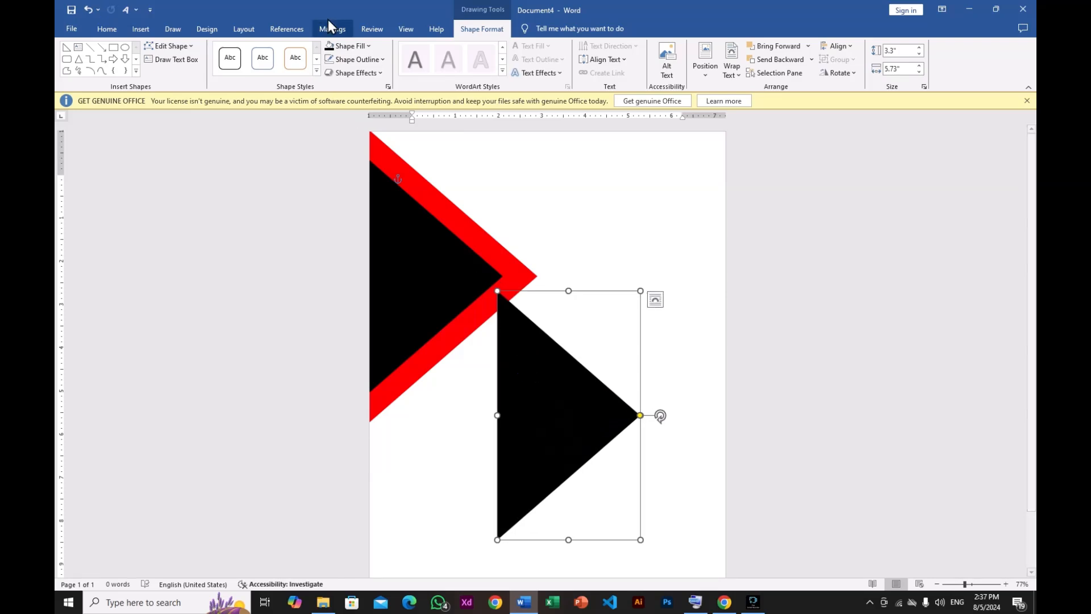
{"action": "left_click", "coordinate": [360, 50]}
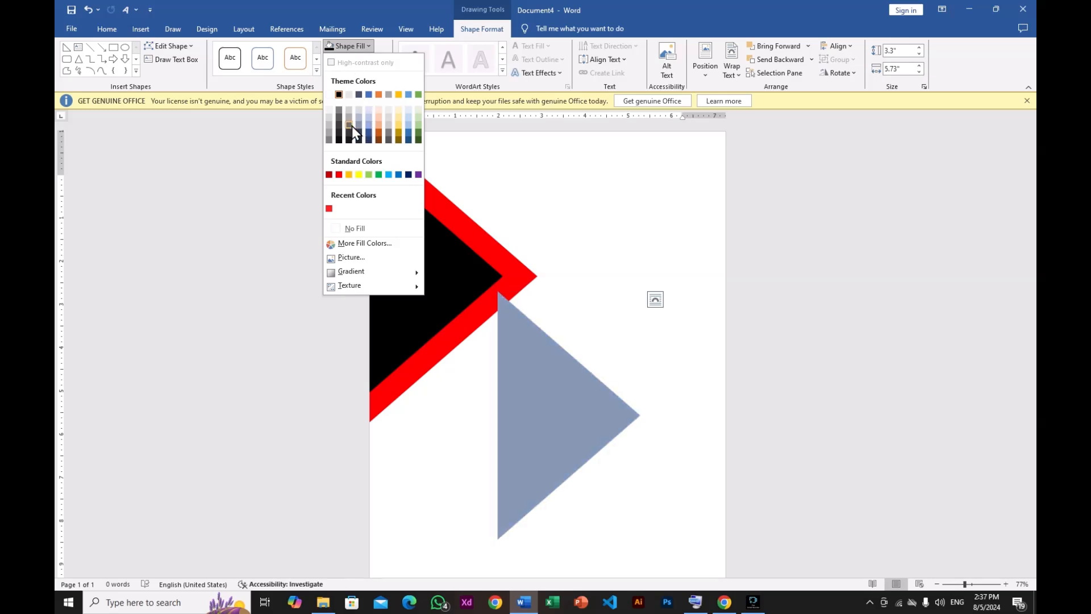
{"action": "left_click", "coordinate": [329, 95]}
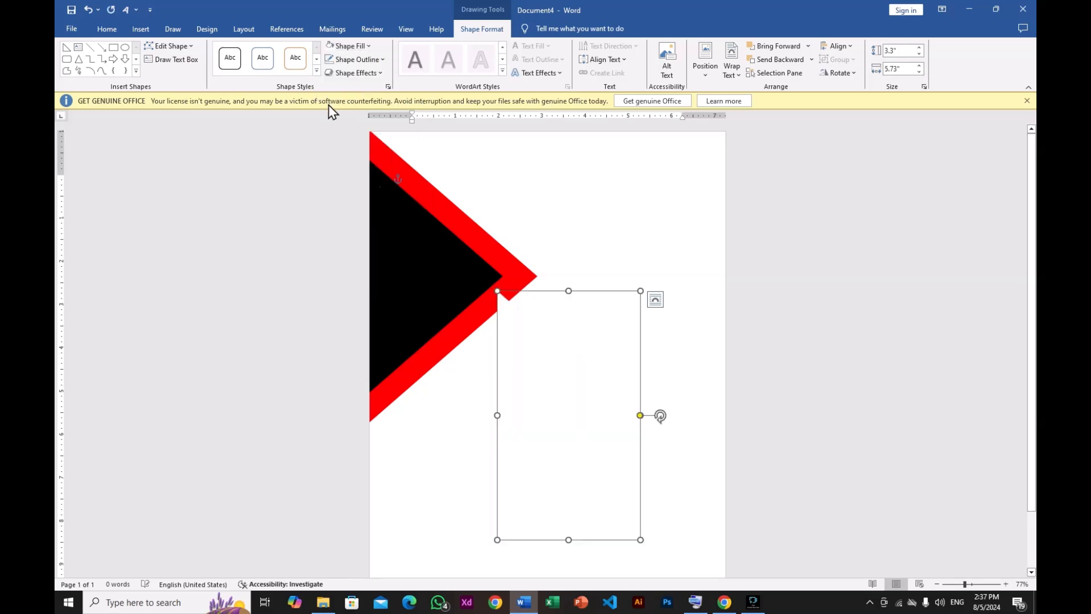
- Shrink the white triangle and nudge it into place inside the black one
{"action": "left_click_drag", "start_coordinate": [529, 346], "coordinate": [391, 235]}
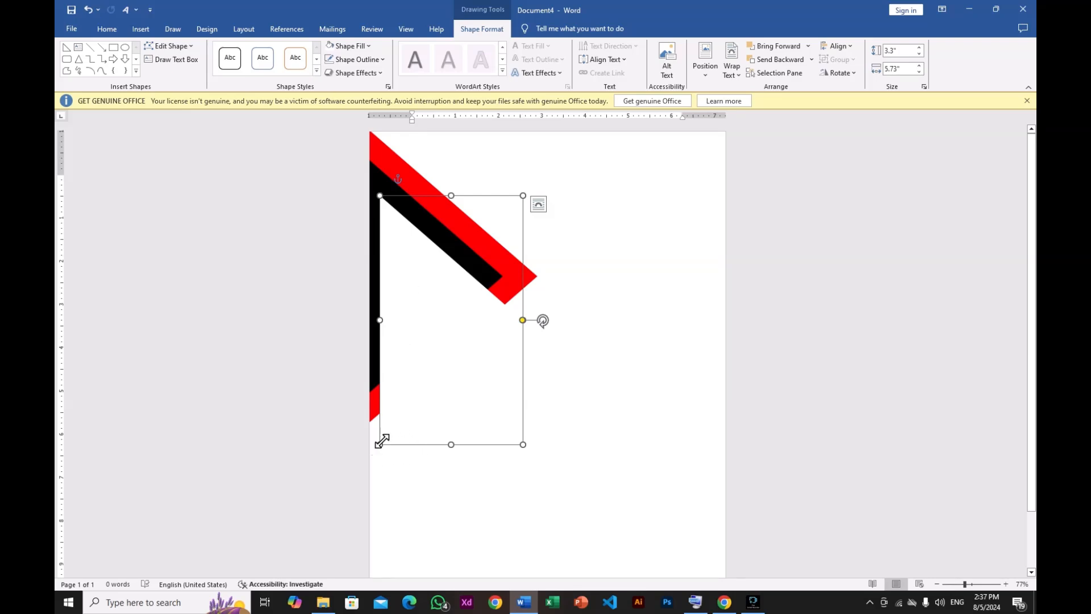
{"action": "left_click_drag", "start_coordinate": [382, 443], "coordinate": [408, 397]}
{"action": "left_click_drag", "start_coordinate": [446, 336], "coordinate": [409, 314]}
{"action": "key", "text": "Left"}
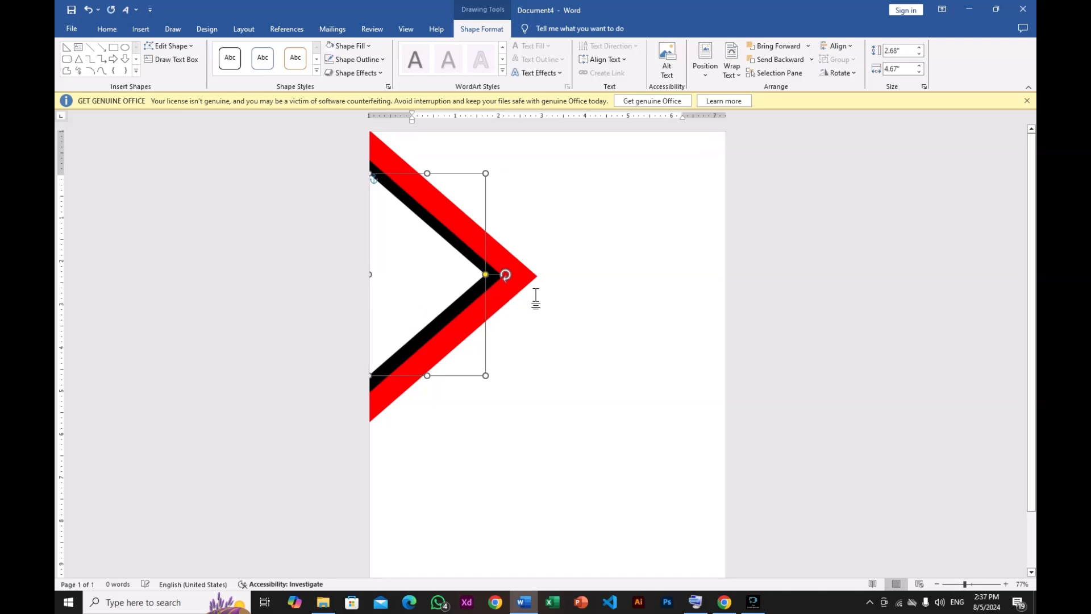
{"action": "key", "text": "Down"}
{"action": "key", "text": "Down"}
{"action": "left_click", "coordinate": [535, 296]}
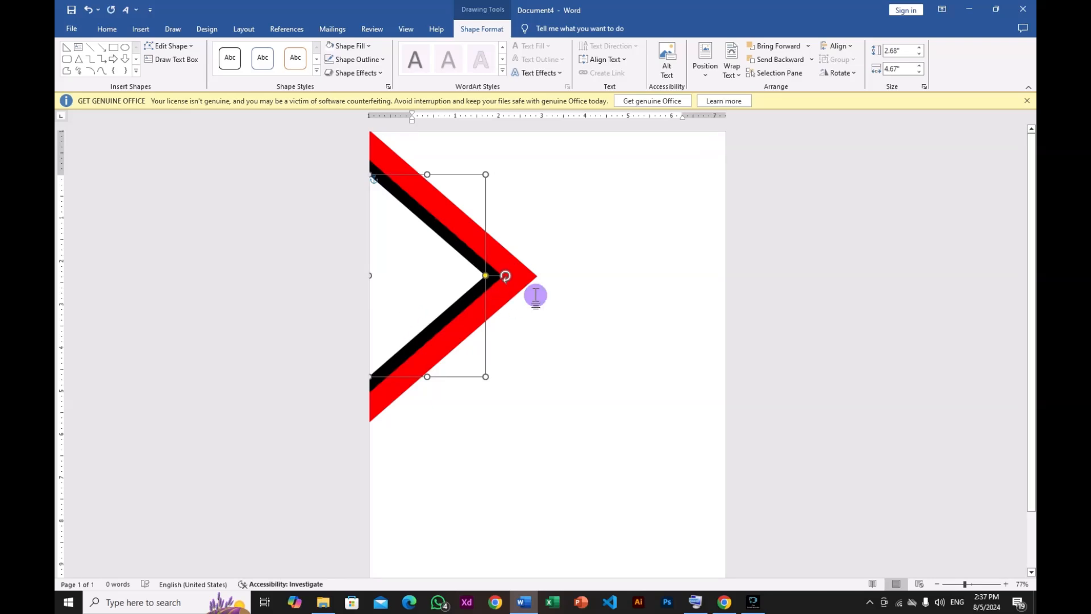
- Duplicate the white triangle and fill the copy with red
{"action": "left_click", "coordinate": [411, 281]}
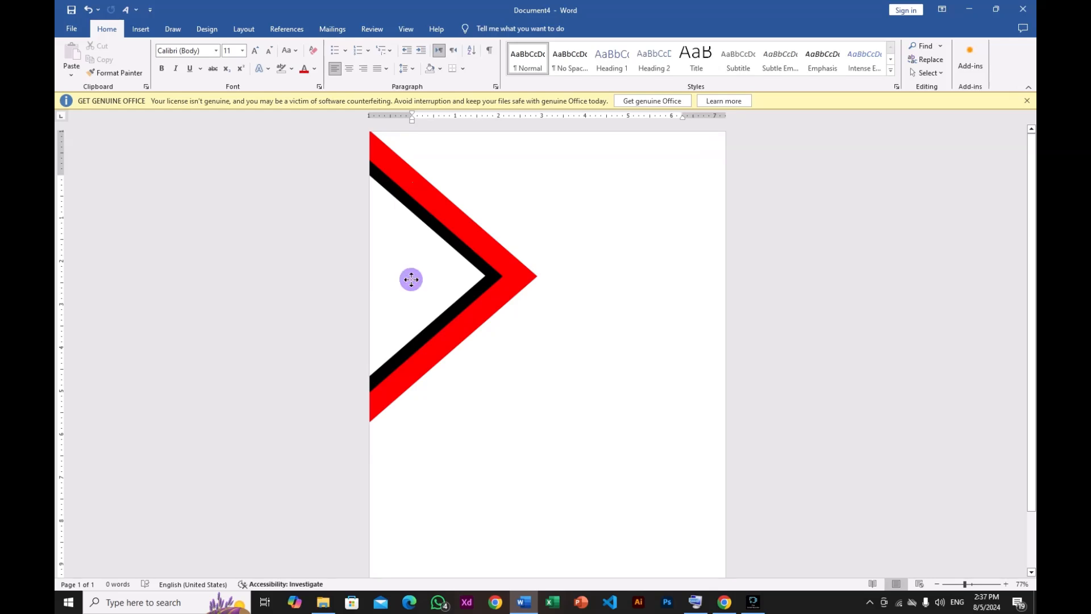
{"action": "left_click_drag", "start_coordinate": [412, 284], "coordinate": [486, 357]}
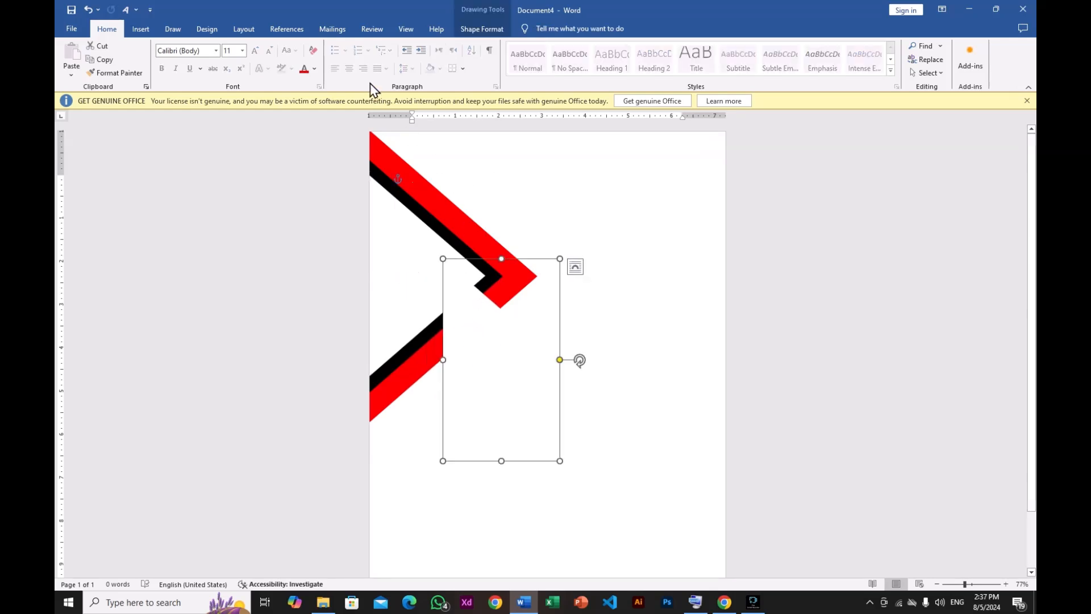
{"action": "left_click", "coordinate": [458, 34]}
{"action": "left_click", "coordinate": [357, 46]}
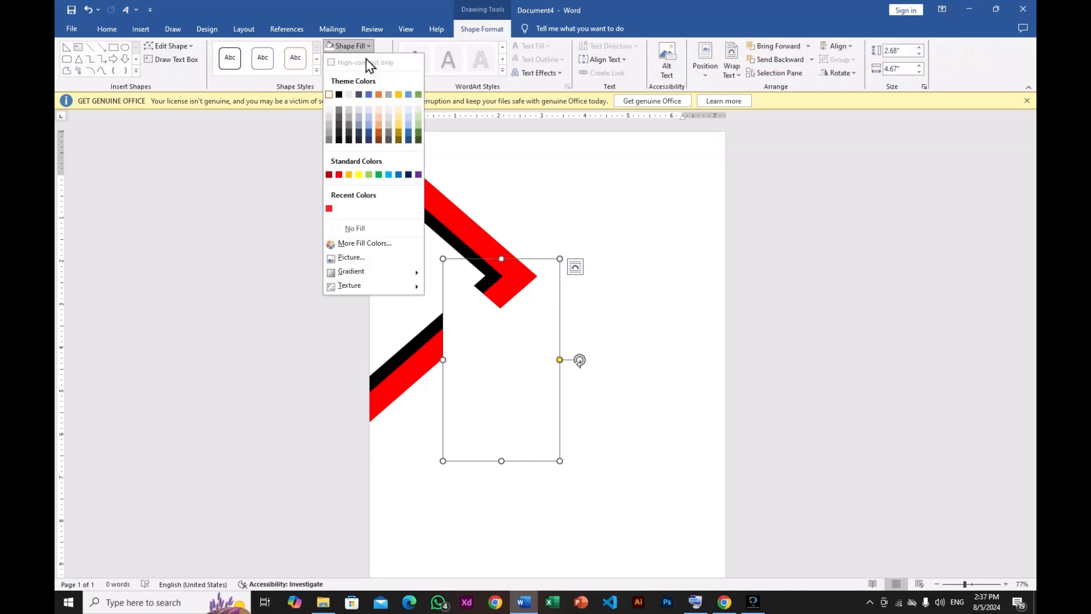
{"action": "left_click", "coordinate": [339, 175]}
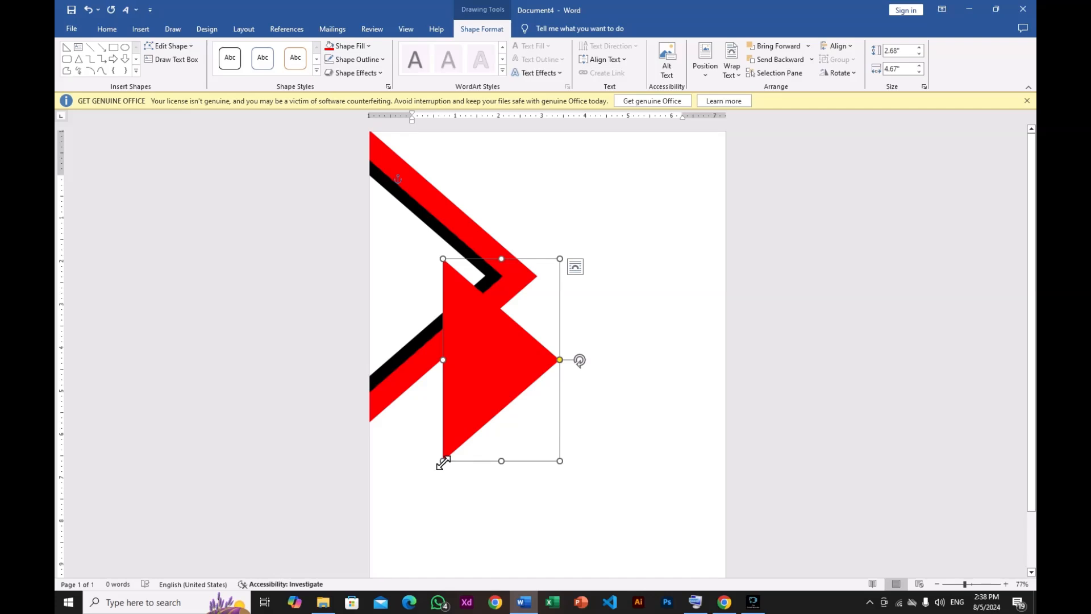
- Resize the new red triangle to fit inside the white stripe and drag out a duplicate of it
{"action": "left_click_drag", "start_coordinate": [443, 461], "coordinate": [470, 427]}
{"action": "left_click_drag", "start_coordinate": [495, 342], "coordinate": [541, 400]}
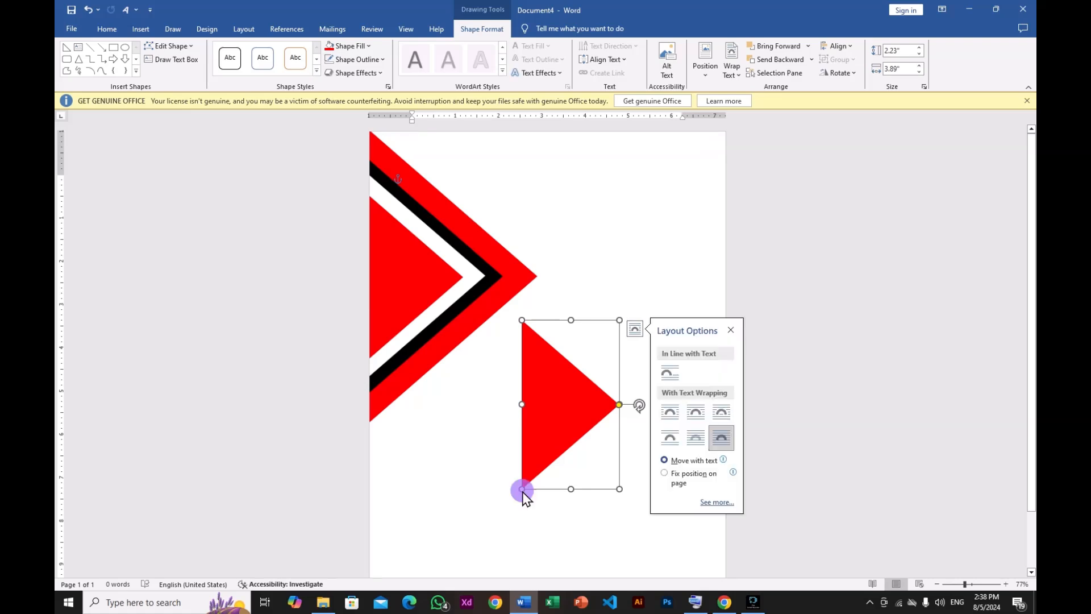
- Shrink the duplicate triangle and fill it with light gray
{"action": "left_click_drag", "start_coordinate": [521, 490], "coordinate": [550, 444]}
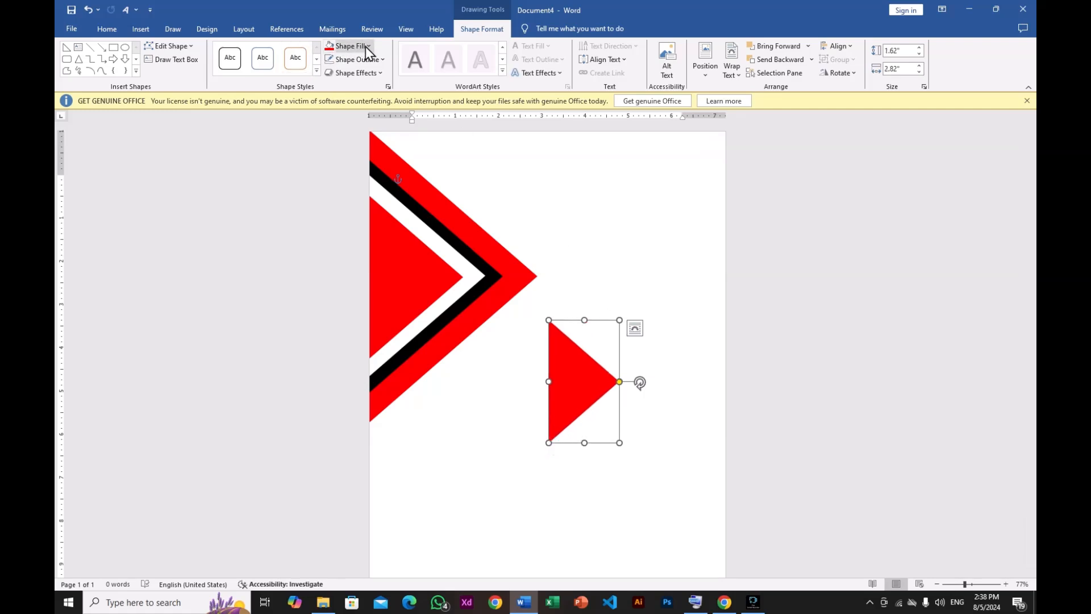
{"action": "left_click", "coordinate": [347, 46]}
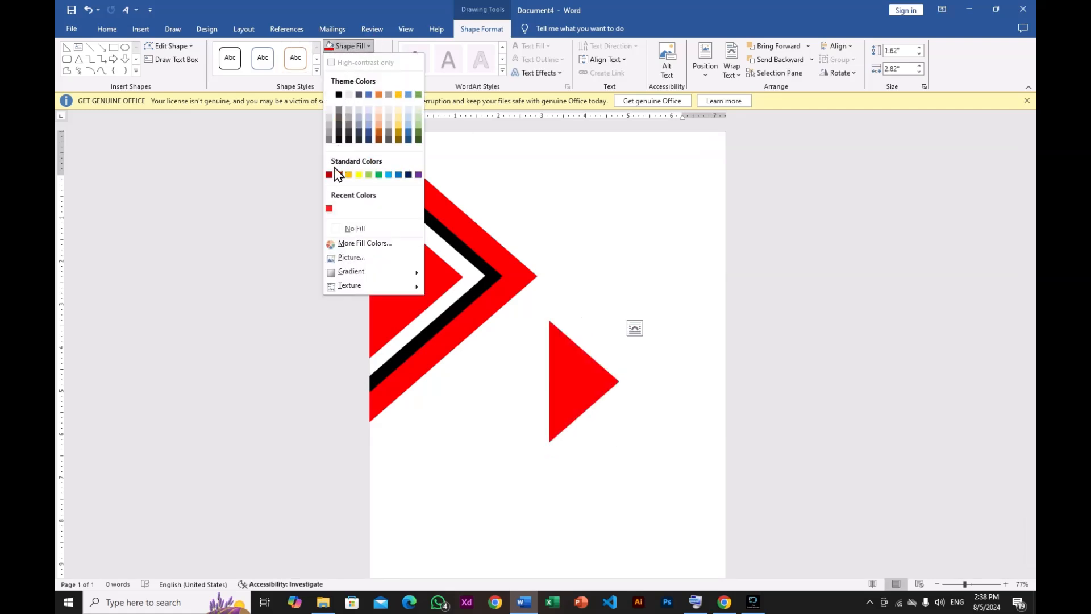
{"action": "left_click", "coordinate": [330, 107]}
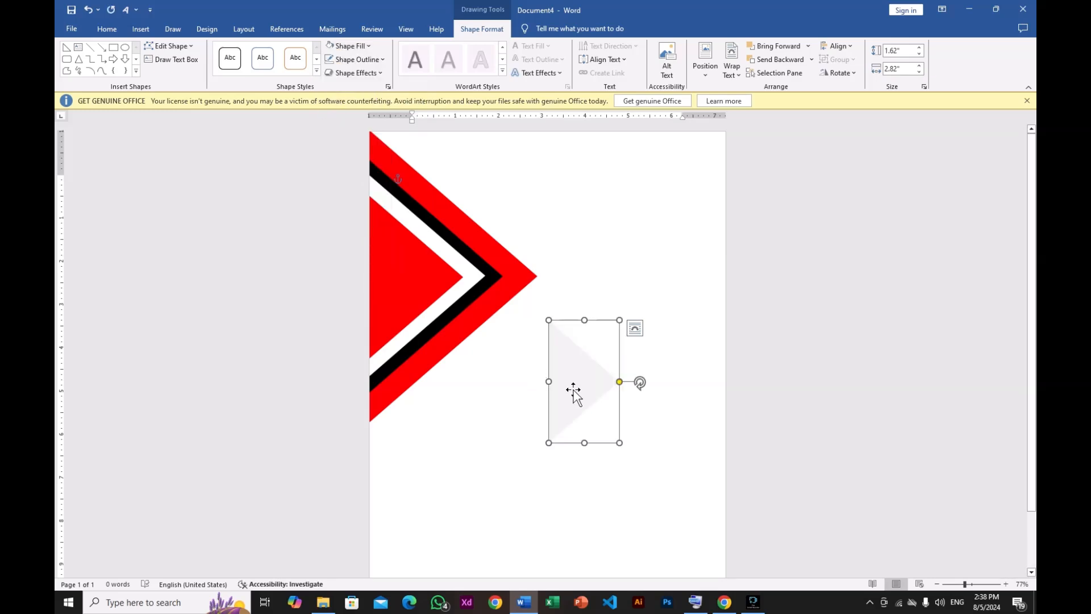
- Move the light gray triangle inside the innermost red triangle
{"action": "left_click_drag", "start_coordinate": [575, 389], "coordinate": [388, 283]}
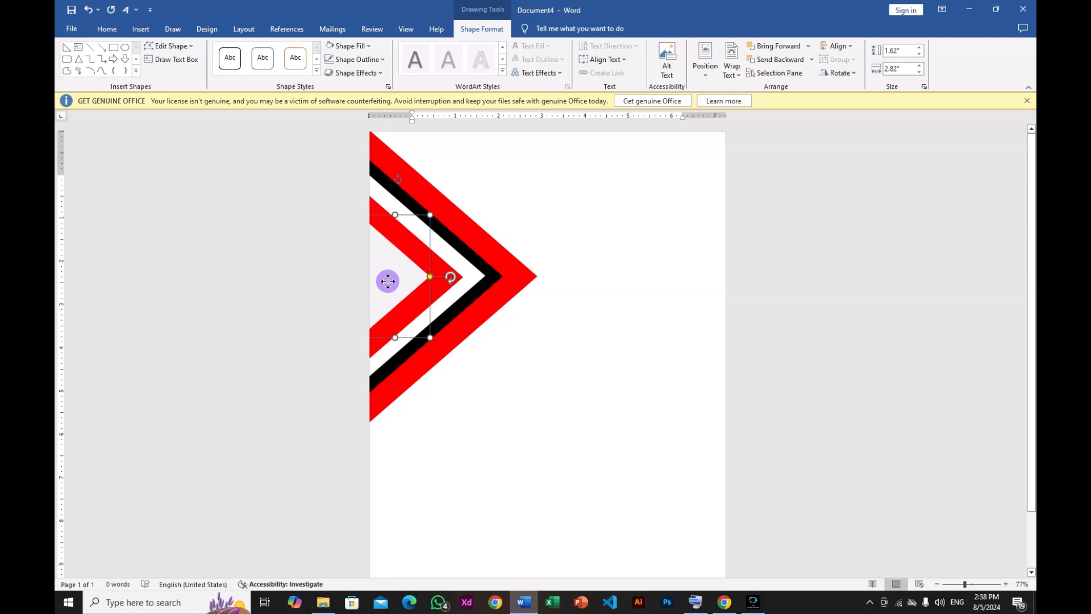
{"action": "left_click_drag", "start_coordinate": [388, 282], "coordinate": [388, 282]}
{"action": "left_click", "coordinate": [599, 224]}
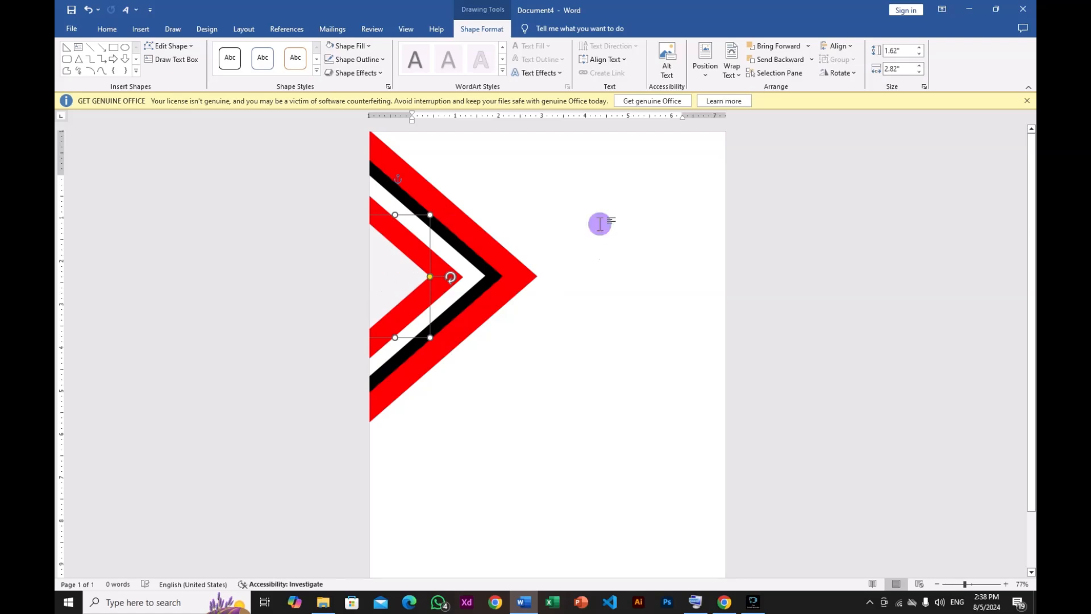
- Select the nested triangles together, group them, and undo the grouping
{"action": "left_click", "coordinate": [485, 236]}
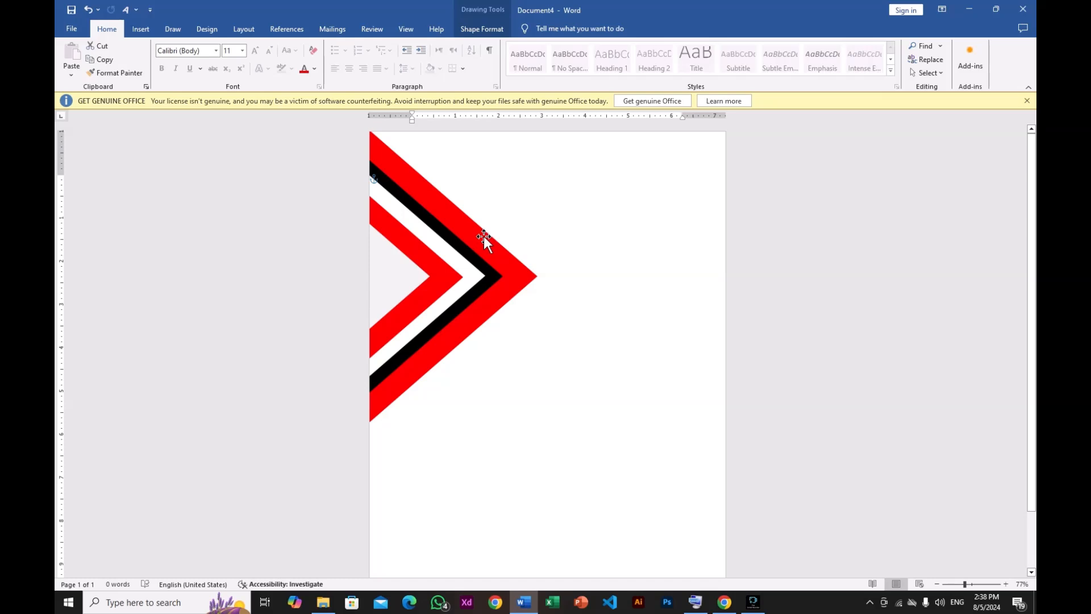
{"action": "left_click", "coordinate": [399, 260]}
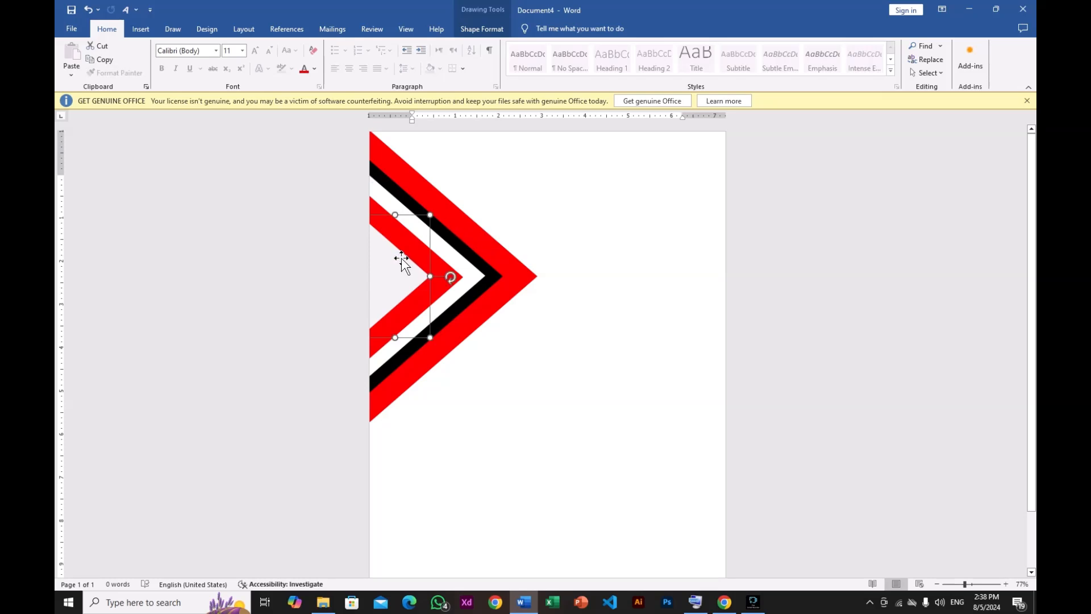
{"action": "left_click", "coordinate": [442, 270]}
{"action": "left_click", "coordinate": [459, 274], "text": "shift"}
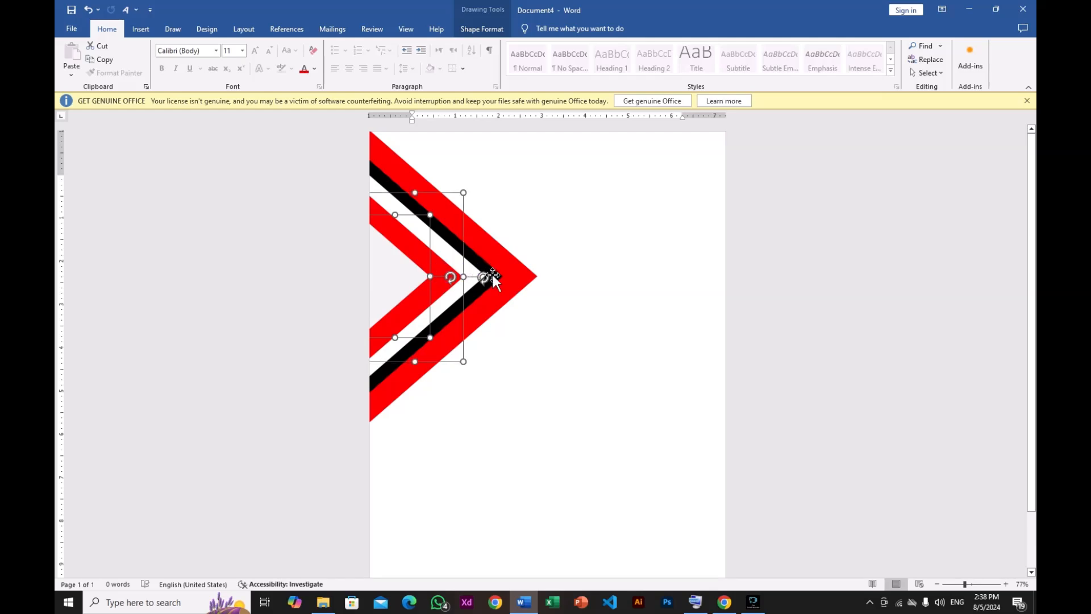
{"action": "left_click", "coordinate": [492, 272], "text": "shift"}
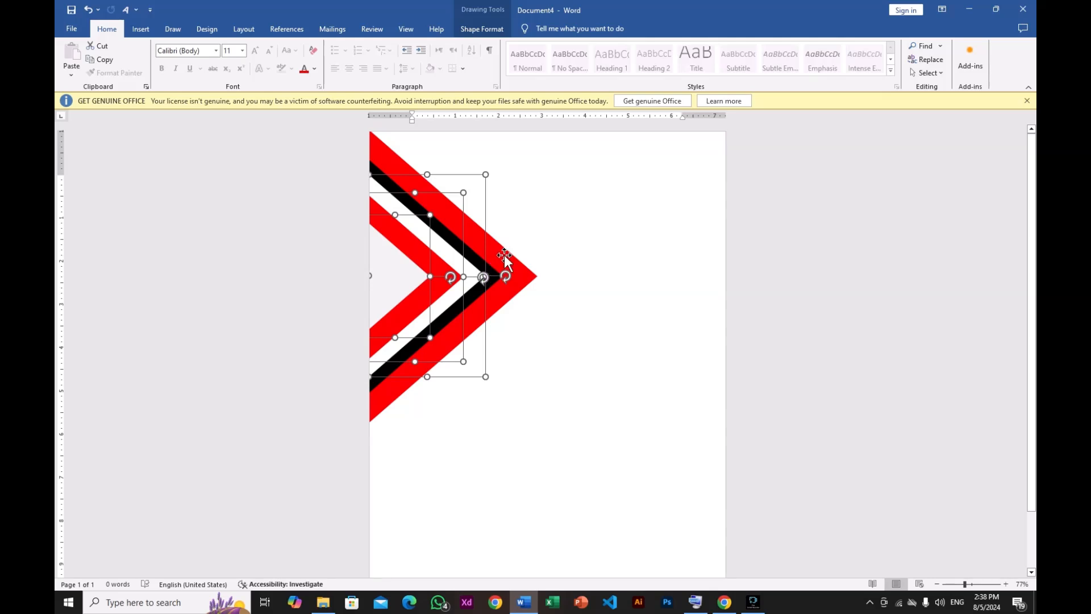
{"action": "left_click", "coordinate": [524, 272], "text": "shift"}
{"action": "left_click", "coordinate": [492, 270], "text": "shift"}
{"action": "left_click", "coordinate": [501, 256], "text": "shift"}
{"action": "left_click", "coordinate": [428, 255], "text": "shift"}
{"action": "right_click", "coordinate": [428, 257]}
{"action": "mouse_move", "coordinate": [465, 343]}
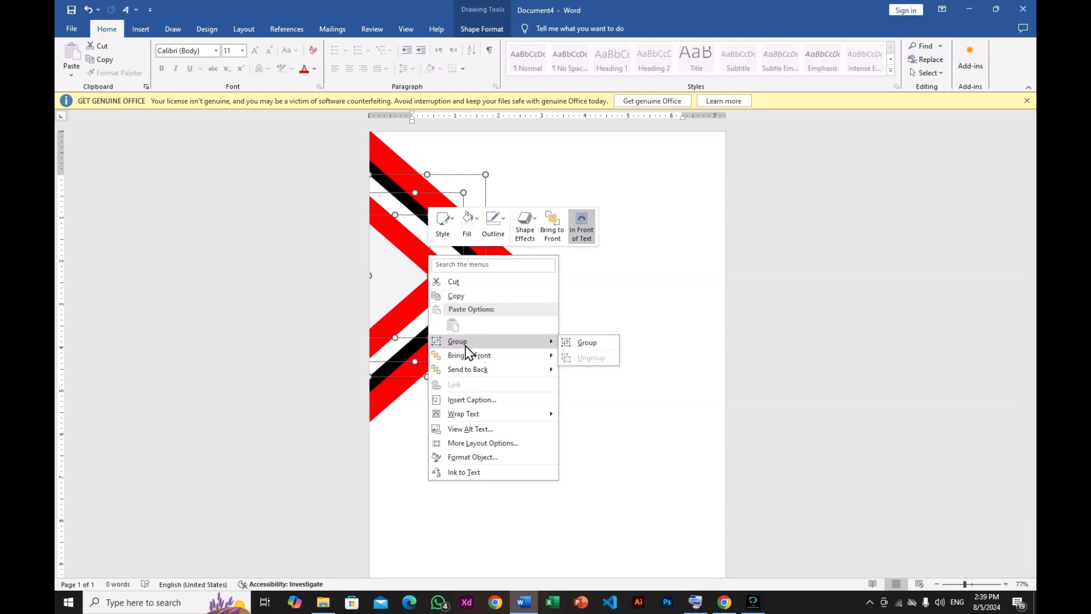
{"action": "left_click", "coordinate": [576, 343]}
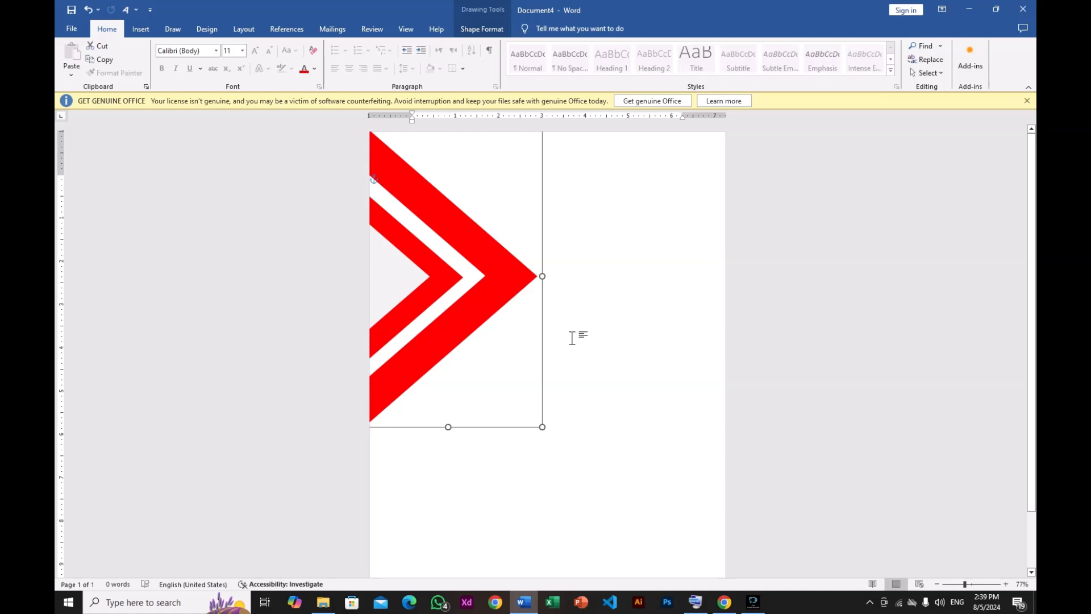
{"action": "left_click", "coordinate": [573, 332]}
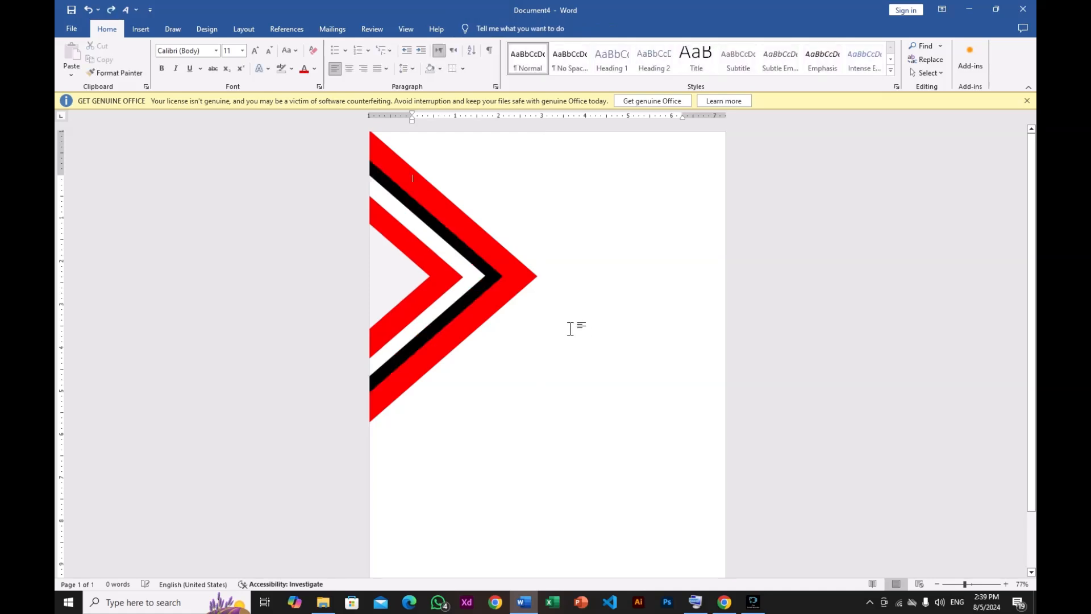
- Select all the nested triangles of the chevron together and group them
{"action": "left_click", "coordinate": [398, 277]}
{"action": "left_click", "coordinate": [442, 287]}
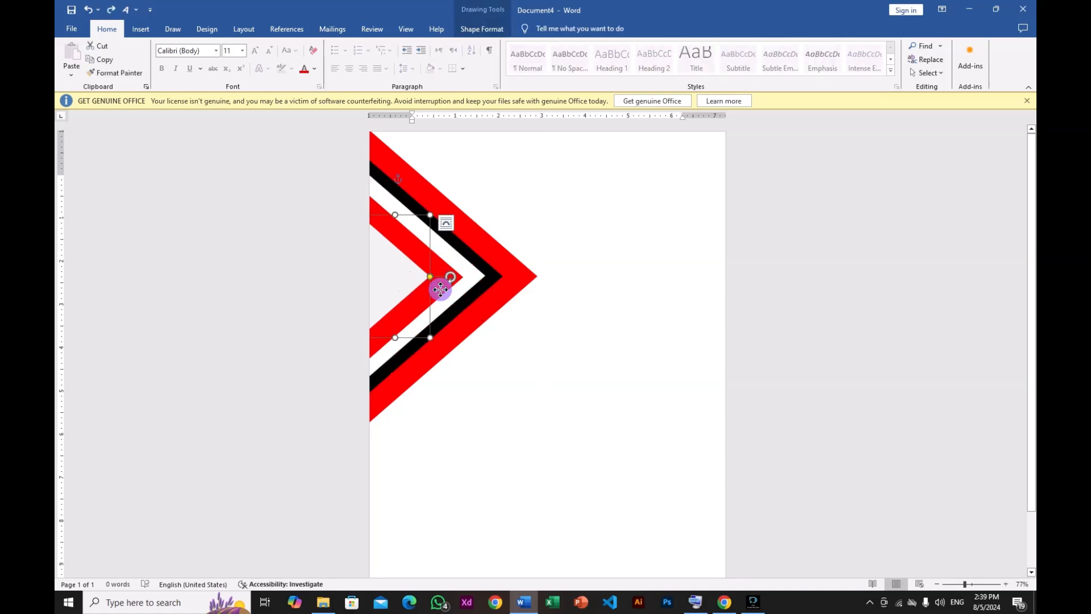
{"action": "left_click", "coordinate": [472, 286], "text": "shift"}
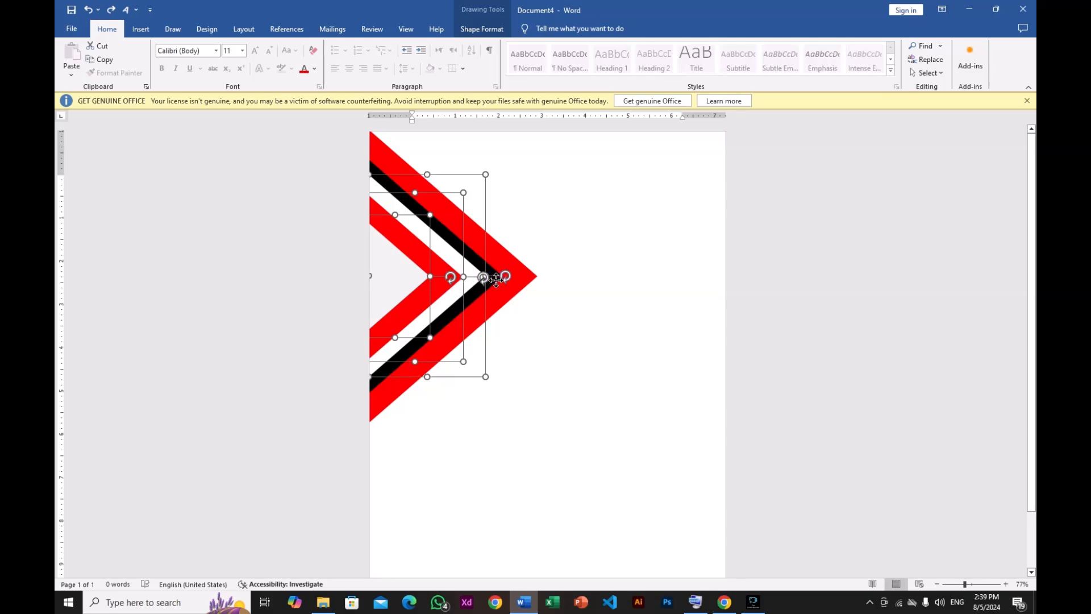
{"action": "left_click", "coordinate": [491, 268], "text": "shift"}
{"action": "left_click", "coordinate": [507, 264], "text": "shift"}
{"action": "left_click", "coordinate": [492, 268], "text": "shift"}
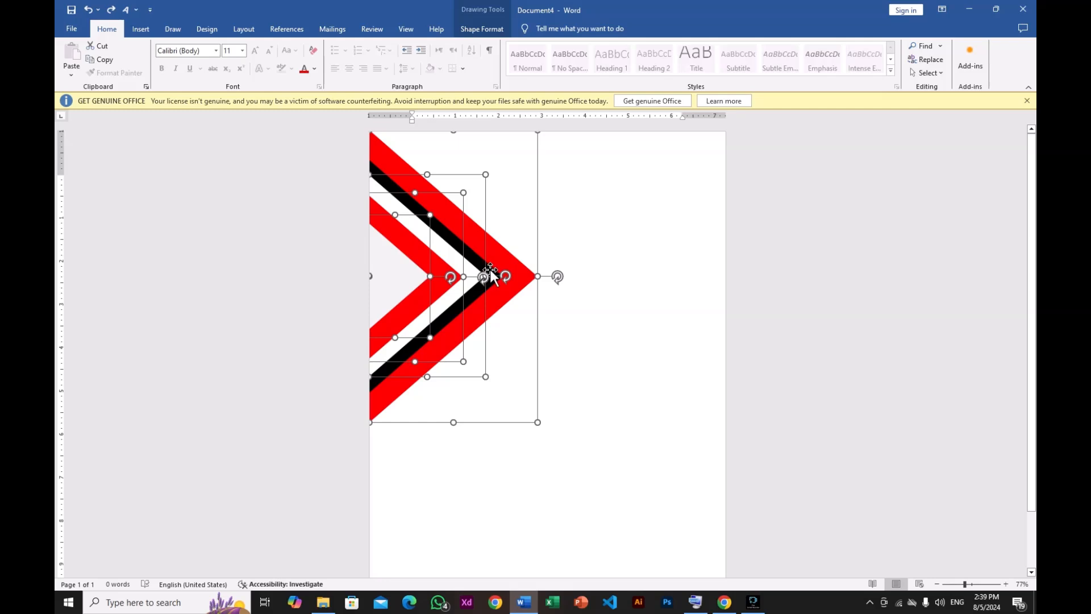
{"action": "left_click", "coordinate": [492, 268], "text": "shift"}
{"action": "left_click", "coordinate": [475, 259], "text": "shift"}
{"action": "left_click", "coordinate": [420, 259]}
{"action": "right_click", "coordinate": [421, 260]}
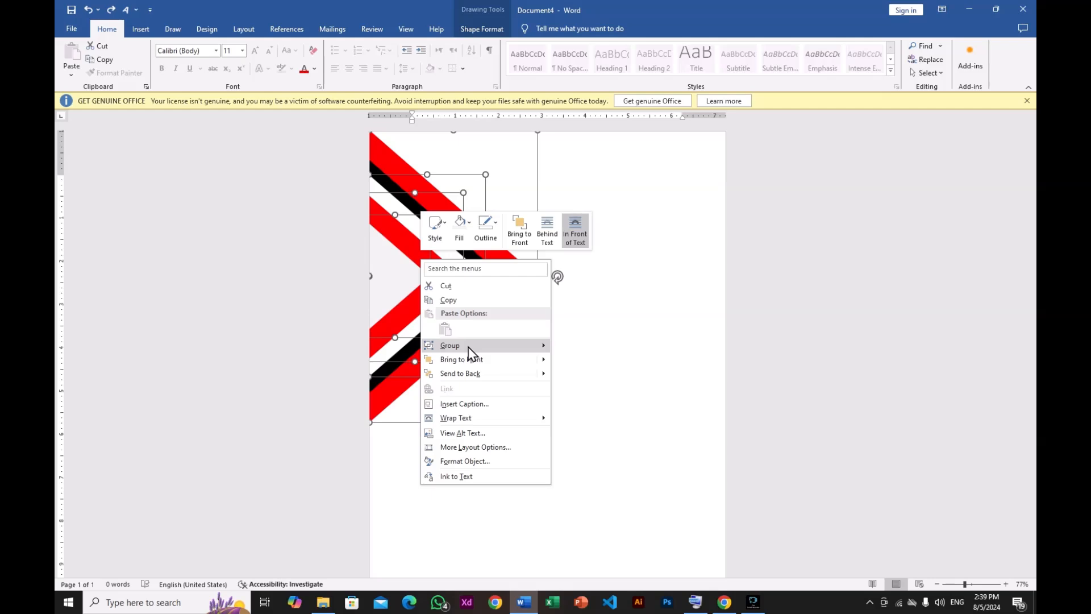
{"action": "mouse_move", "coordinate": [513, 346]}
{"action": "left_click", "coordinate": [558, 346]}
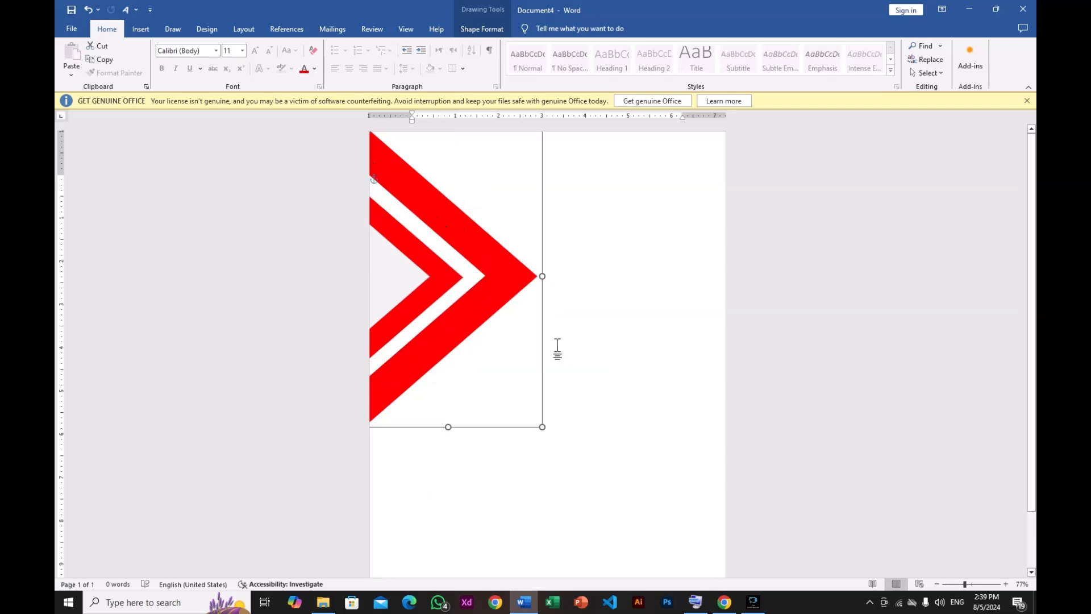
{"action": "left_click", "coordinate": [482, 308]}
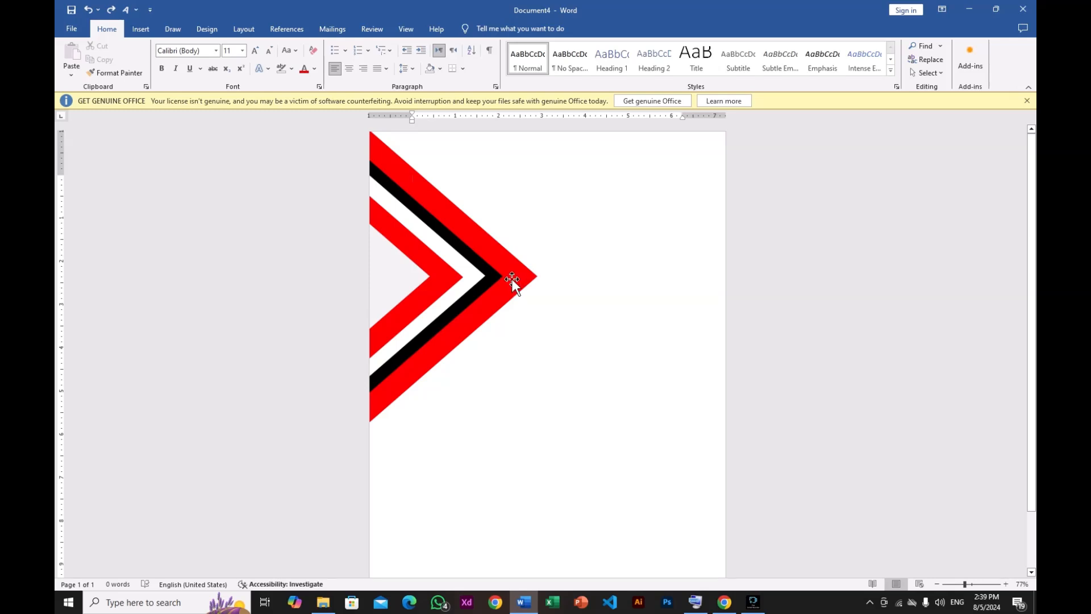
- Duplicate the large outer red triangle and position the copy against the page's lower right edge
{"action": "left_click_drag", "start_coordinate": [511, 279], "coordinate": [513, 431]}
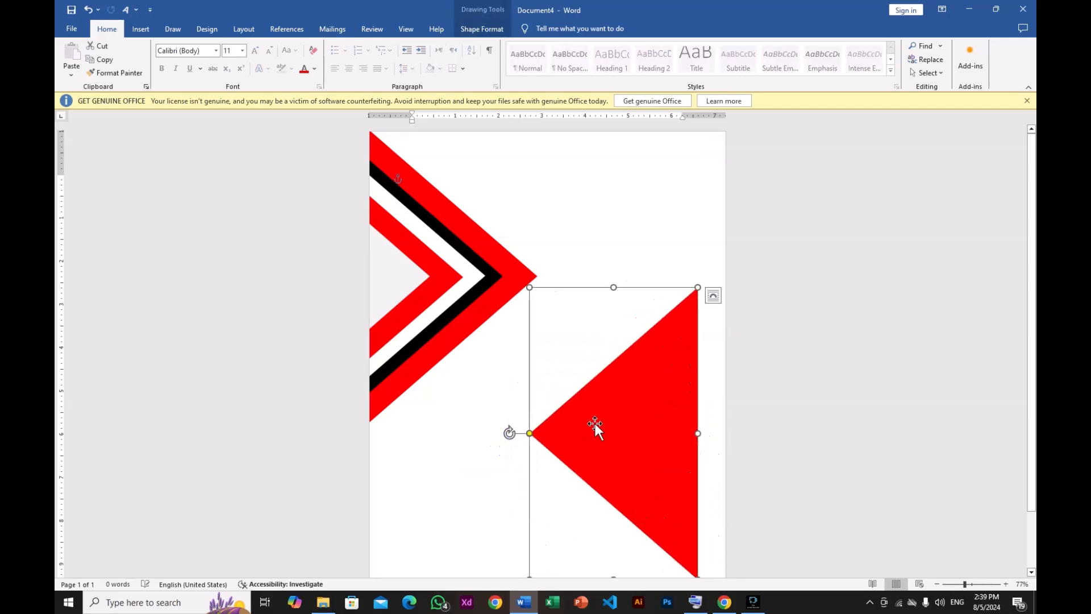
{"action": "left_click_drag", "start_coordinate": [597, 426], "coordinate": [637, 430]}
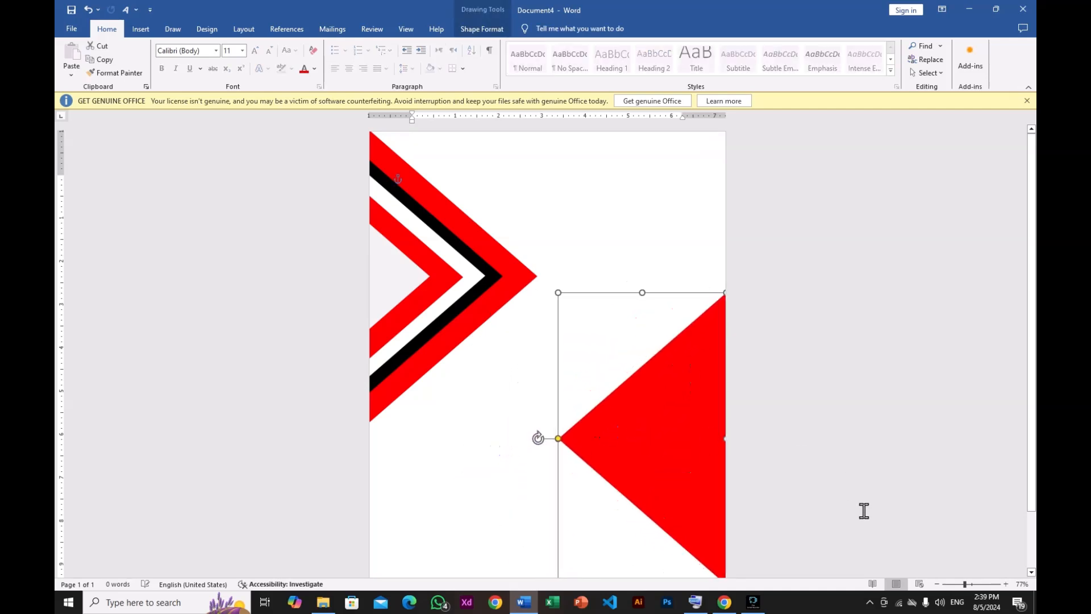
{"action": "left_click", "coordinate": [960, 584]}
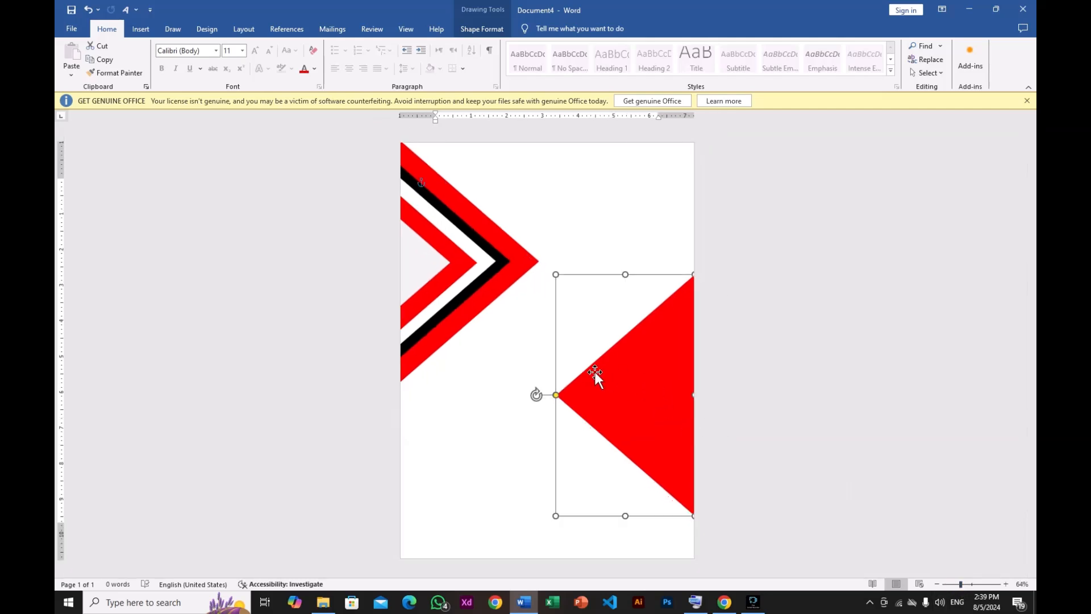
{"action": "left_click_drag", "start_coordinate": [632, 391], "coordinate": [632, 440]}
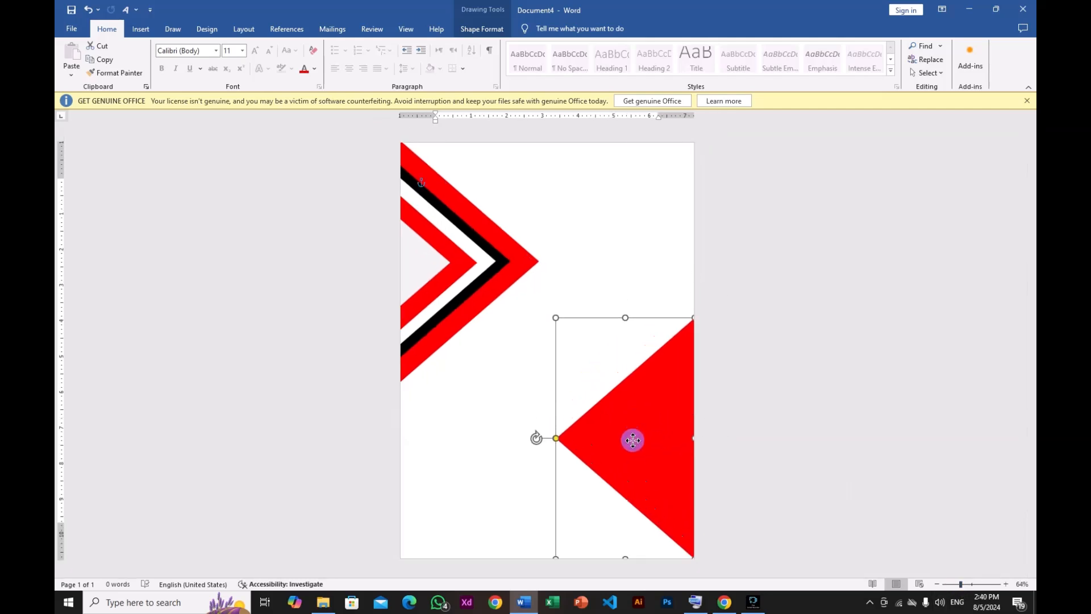
- Duplicate the black triangle and place the copy inside the lower red triangle
{"action": "left_click", "coordinate": [487, 276]}
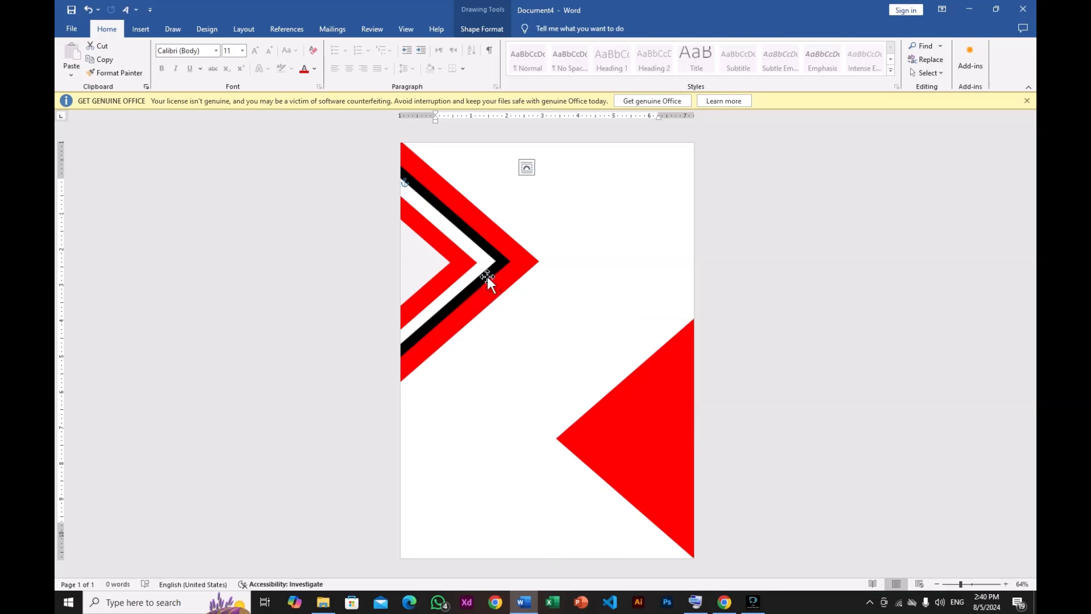
{"action": "left_click_drag", "start_coordinate": [487, 277], "coordinate": [521, 400]}
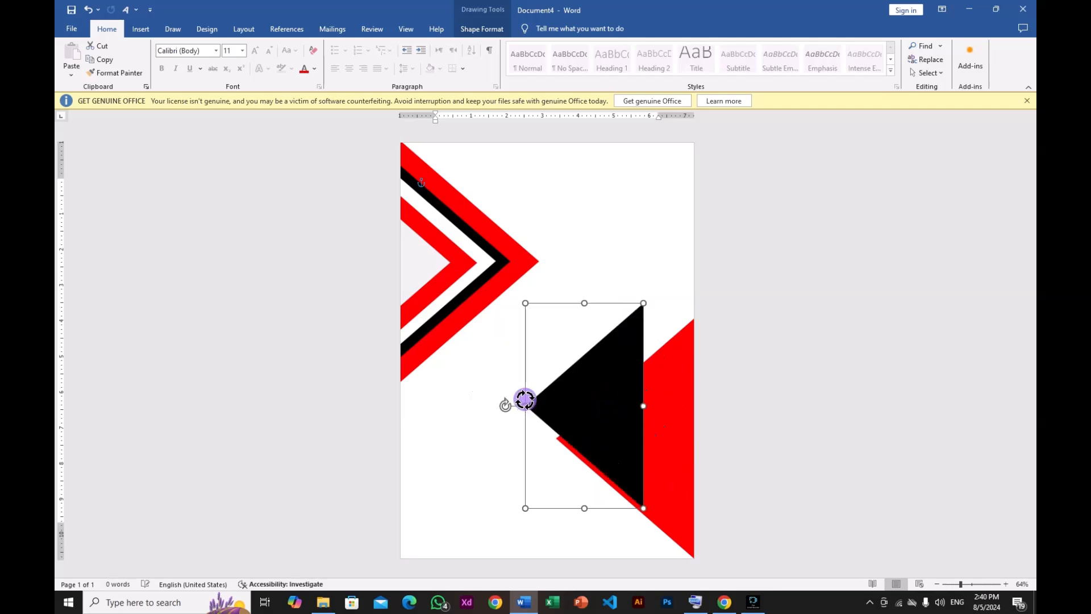
{"action": "left_click_drag", "start_coordinate": [595, 394], "coordinate": [667, 437]}
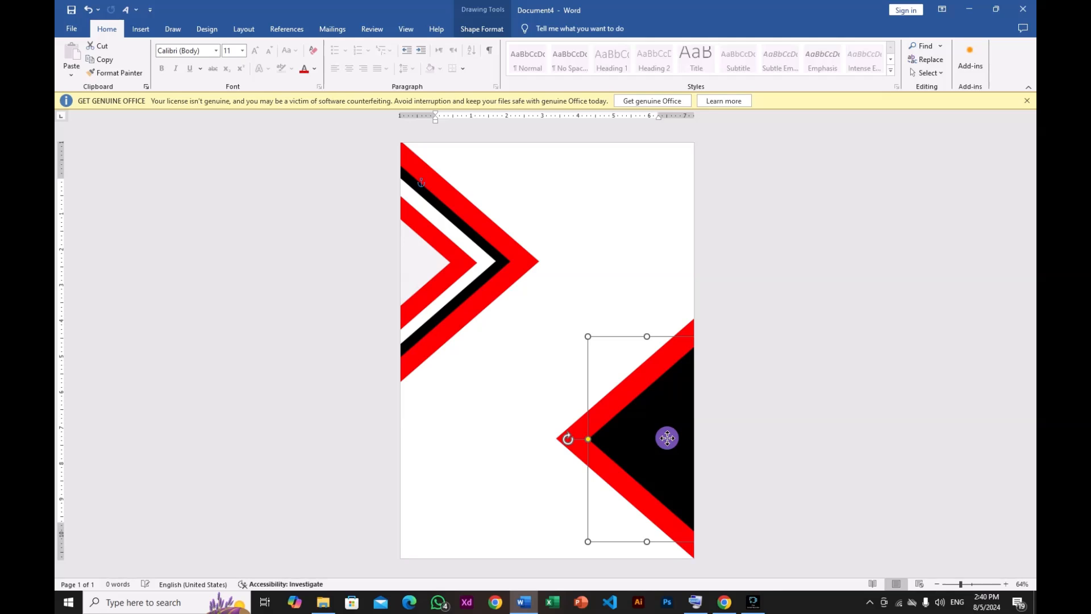
- Duplicate the white triangle and fit the copy inside the lower black triangle
{"action": "left_click", "coordinate": [466, 245]}
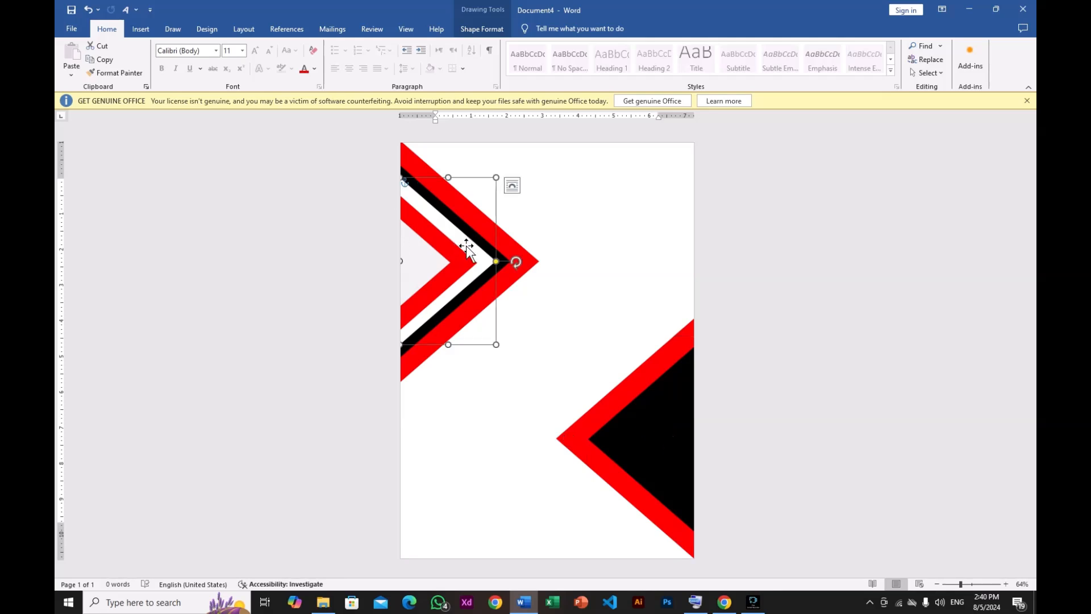
{"action": "left_click_drag", "start_coordinate": [468, 247], "coordinate": [600, 408]}
{"action": "left_click_drag", "start_coordinate": [681, 424], "coordinate": [564, 422]}
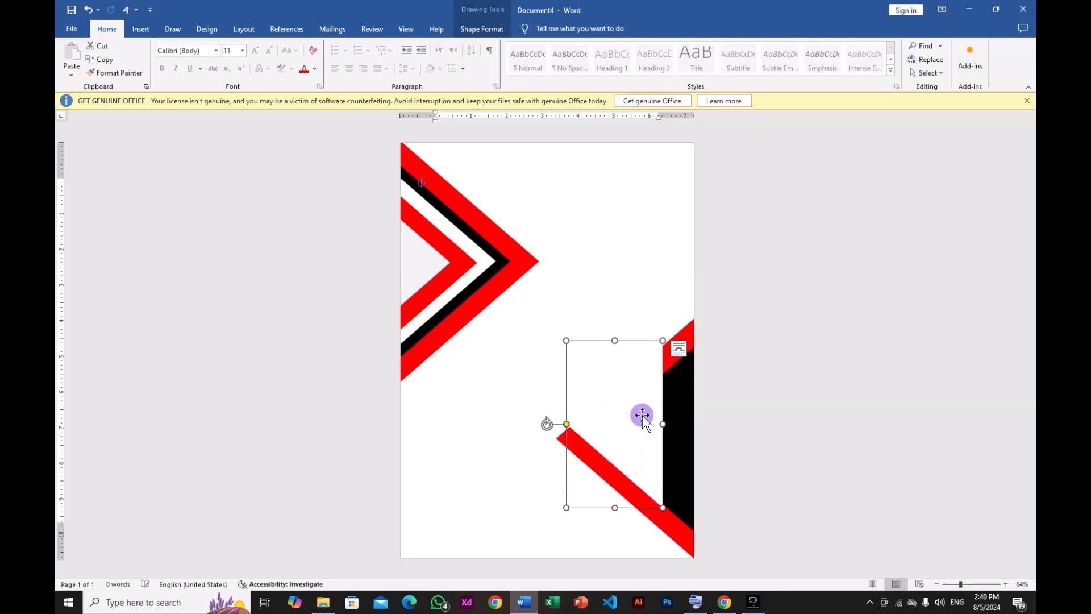
{"action": "left_click_drag", "start_coordinate": [638, 416], "coordinate": [679, 432]}
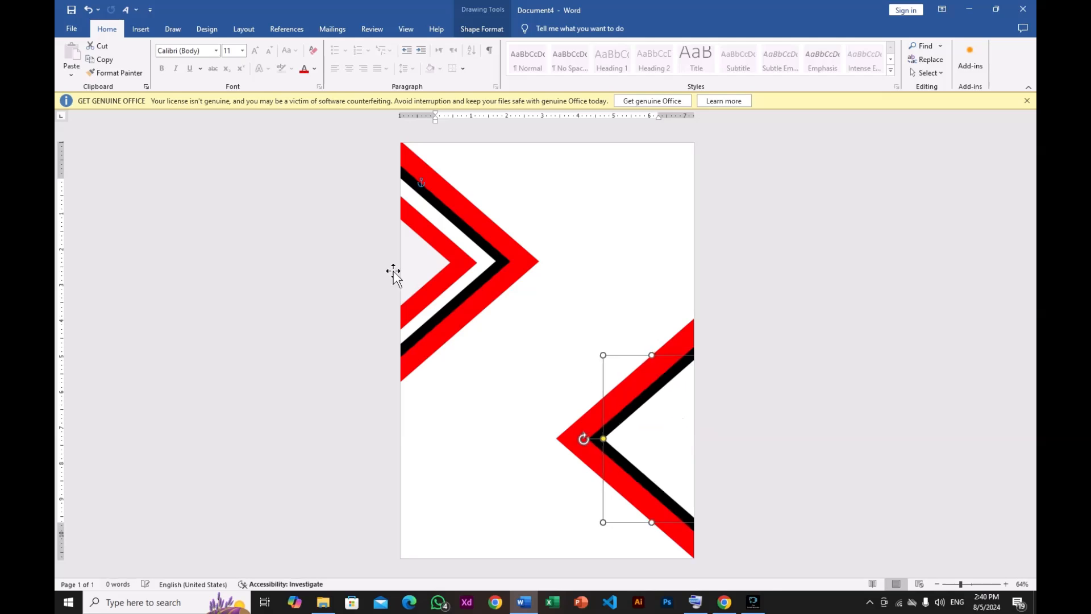
- Duplicate the inner red and light gray triangles into the lower chevron, nesting them inside the white triangle
{"action": "left_click", "coordinate": [460, 265]}
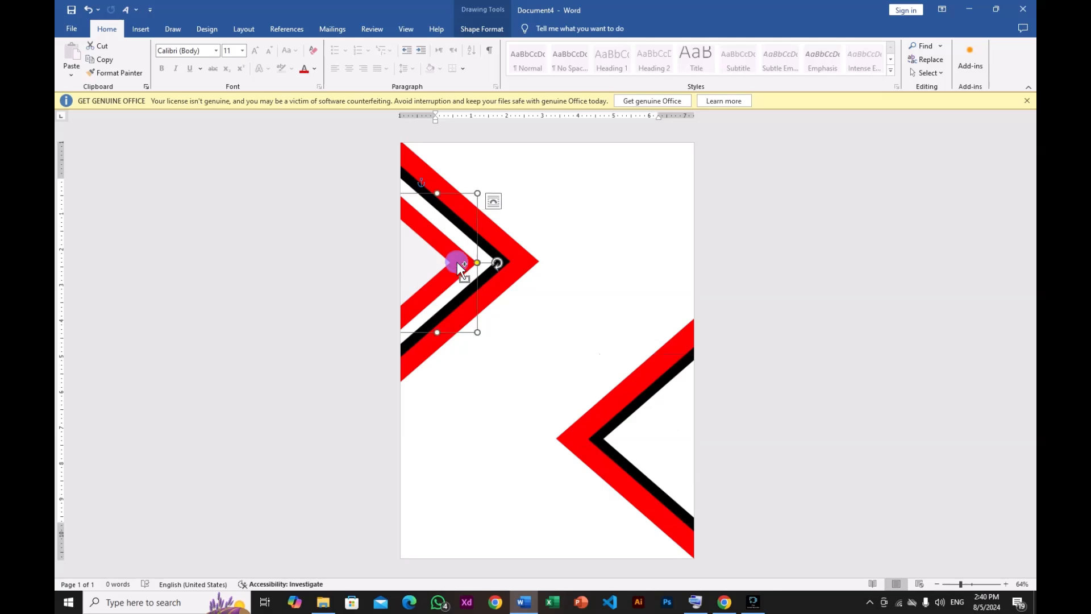
{"action": "left_click_drag", "start_coordinate": [457, 261], "coordinate": [568, 416]}
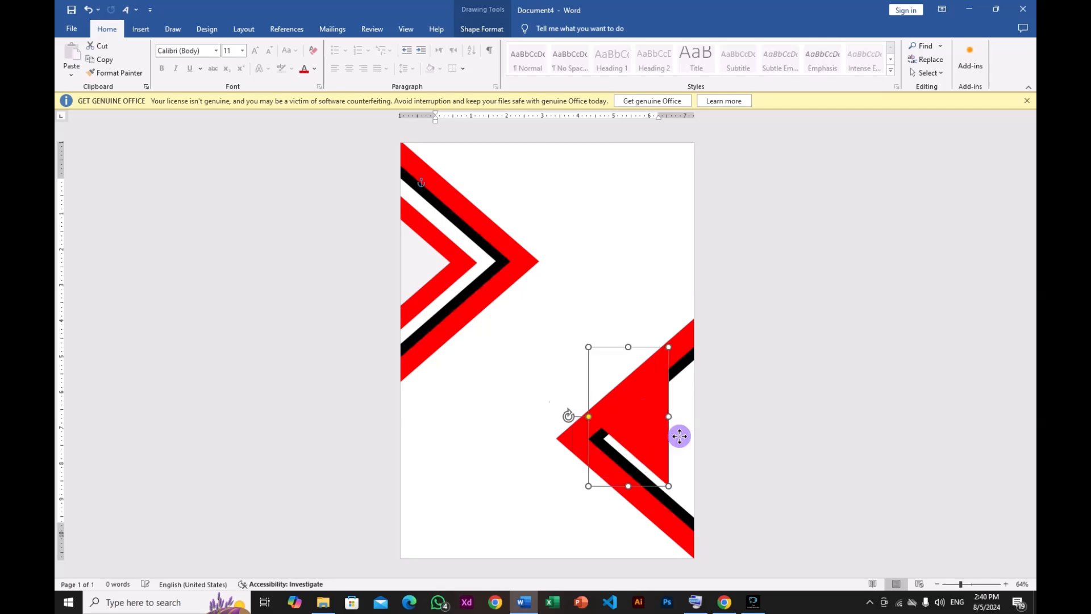
{"action": "mouse_move", "coordinate": [680, 436]}
{"action": "left_mouse_down"}
{"action": "mouse_move", "coordinate": [702, 446]}
{"action": "mouse_move", "coordinate": [692, 442]}
{"action": "left_mouse_up"}
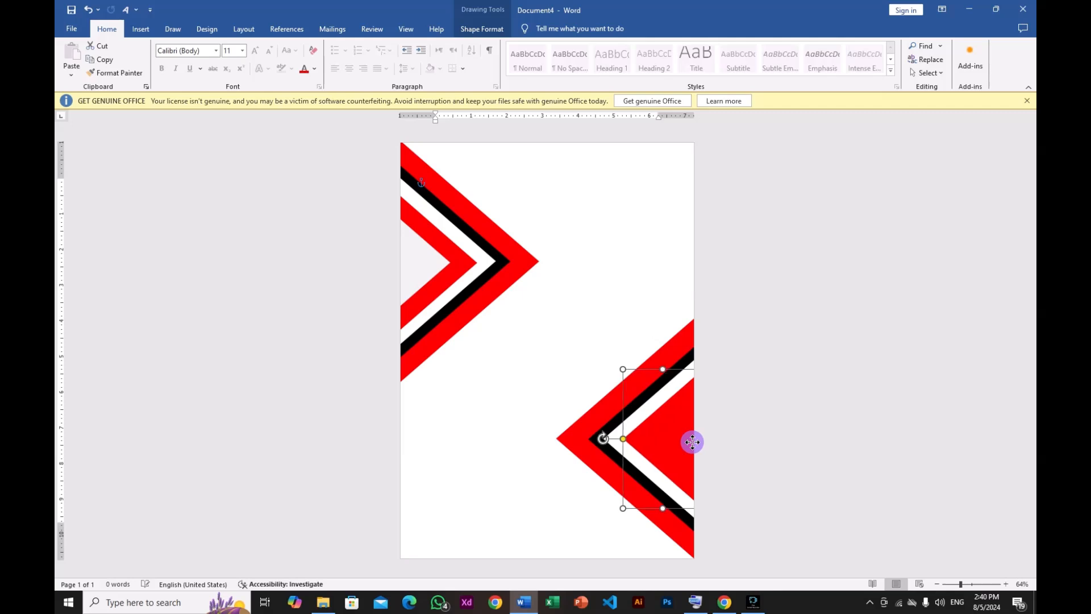
{"action": "left_click", "coordinate": [428, 267]}
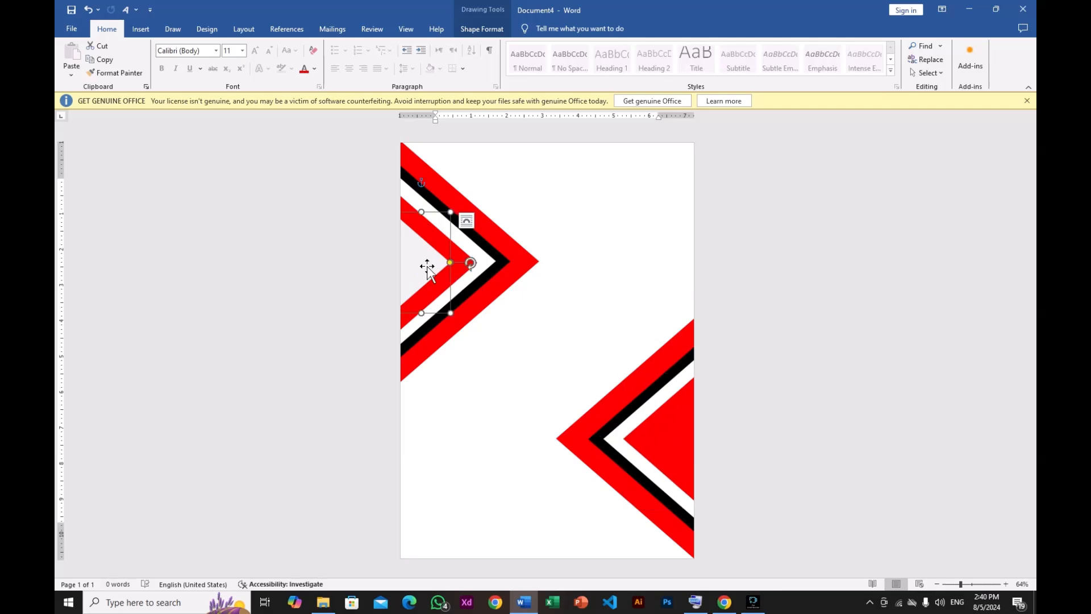
{"action": "left_click_drag", "start_coordinate": [427, 267], "coordinate": [686, 433]}
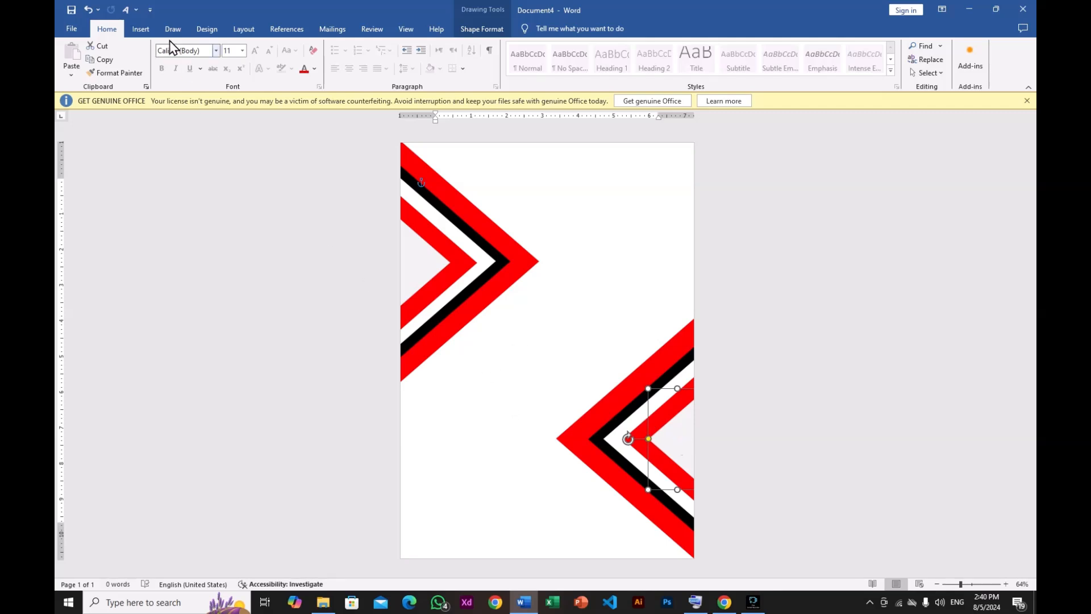
- Insert the picture "email icon" from the LOGO folder on Local Disk (E:)
{"action": "left_click", "coordinate": [140, 29]}
{"action": "left_click", "coordinate": [191, 76]}
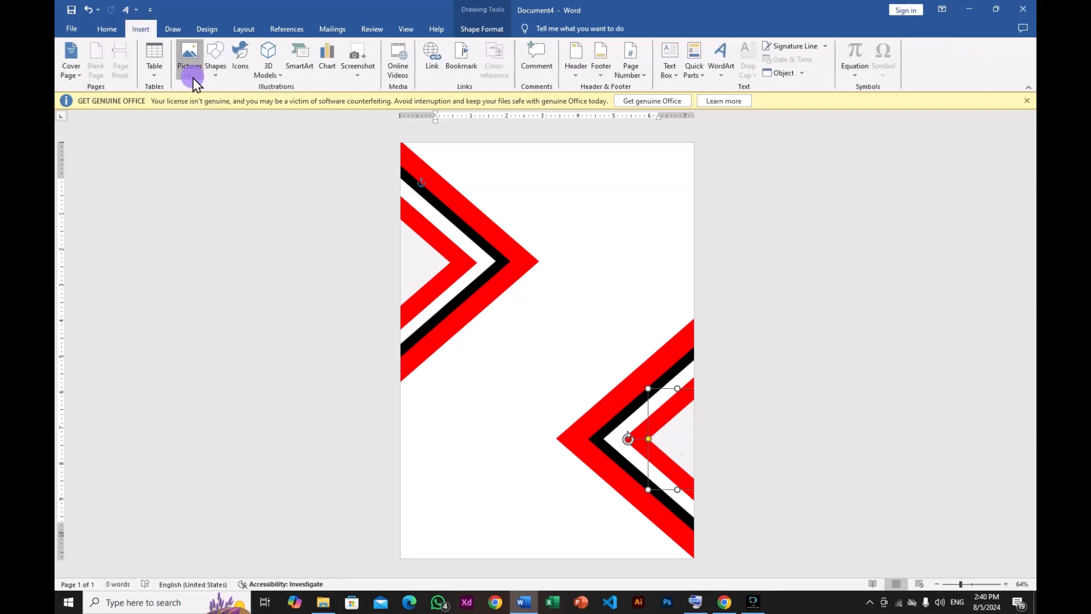
{"action": "left_click", "coordinate": [202, 100]}
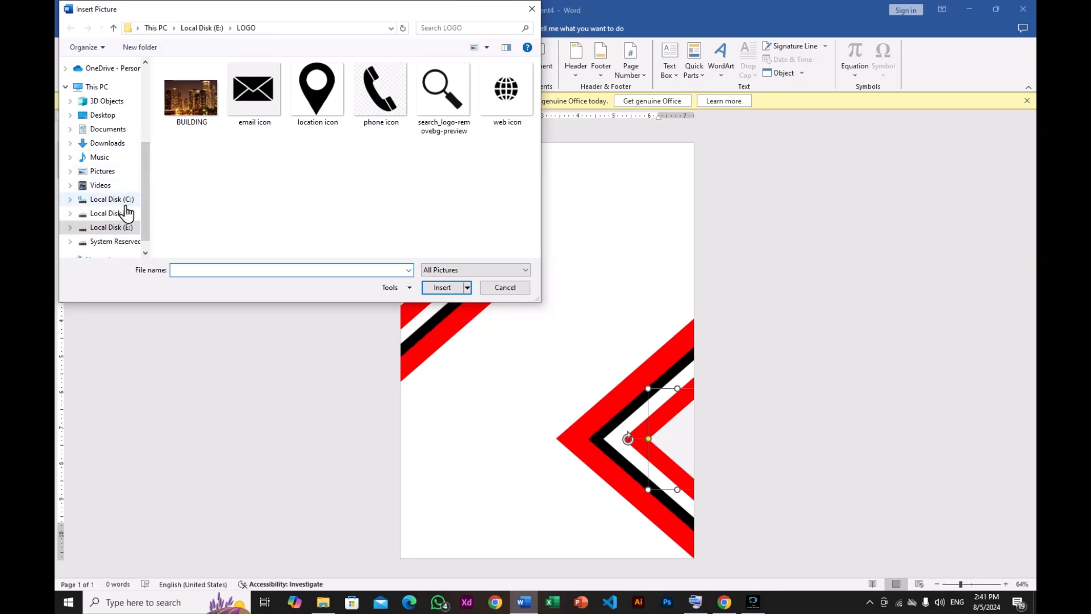
{"action": "left_click", "coordinate": [111, 227]}
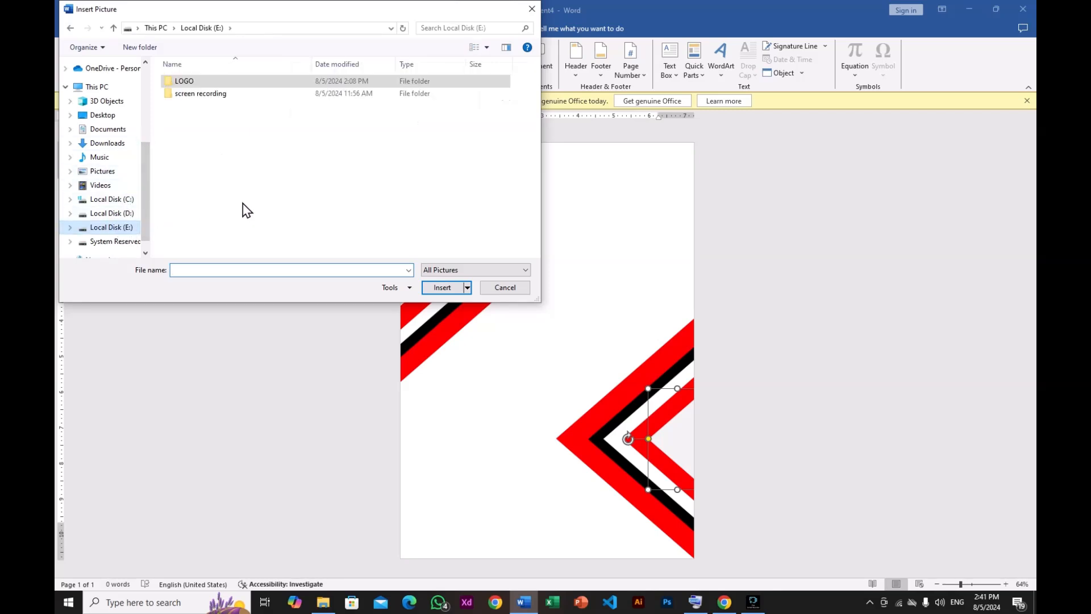
{"action": "double_click", "coordinate": [243, 83]}
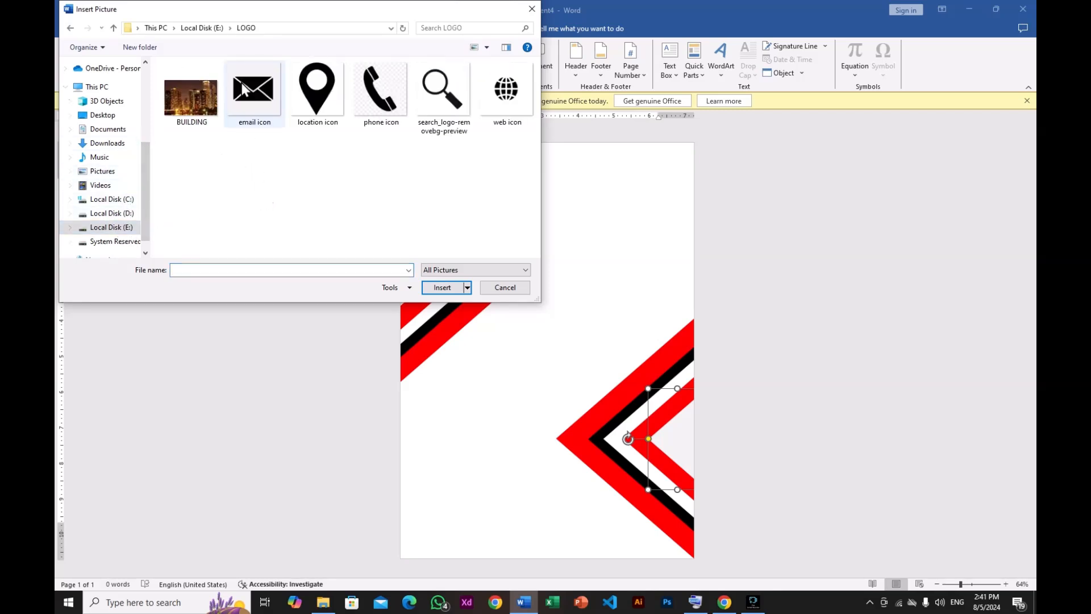
{"action": "left_click", "coordinate": [267, 98]}
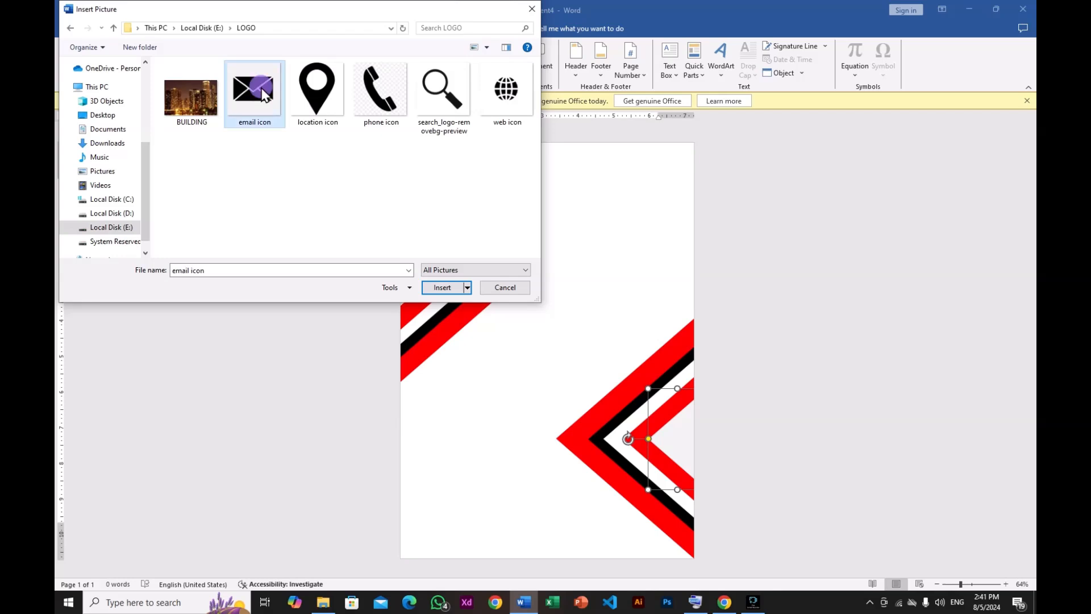
{"action": "left_click", "coordinate": [440, 291]}
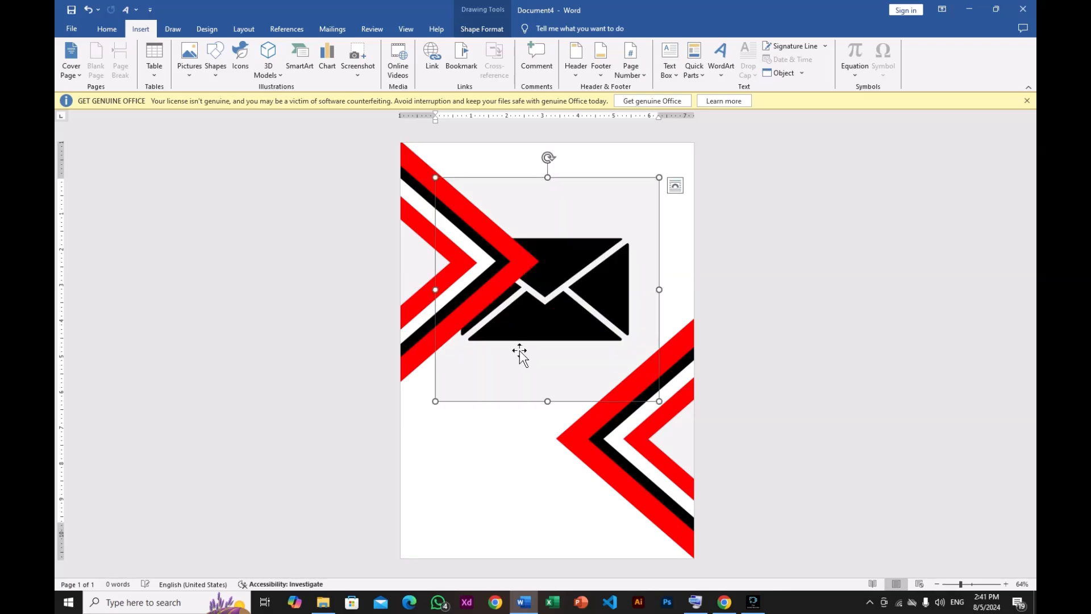
- Set the email icon's wrapping to In Front of Text and shrink it to about 0.67 inch in the page's lower left corner
{"action": "mouse_move", "coordinate": [545, 322]}
{"action": "left_mouse_down"}
{"action": "mouse_move", "coordinate": [547, 352]}
{"action": "mouse_move", "coordinate": [551, 328]}
{"action": "left_mouse_up"}
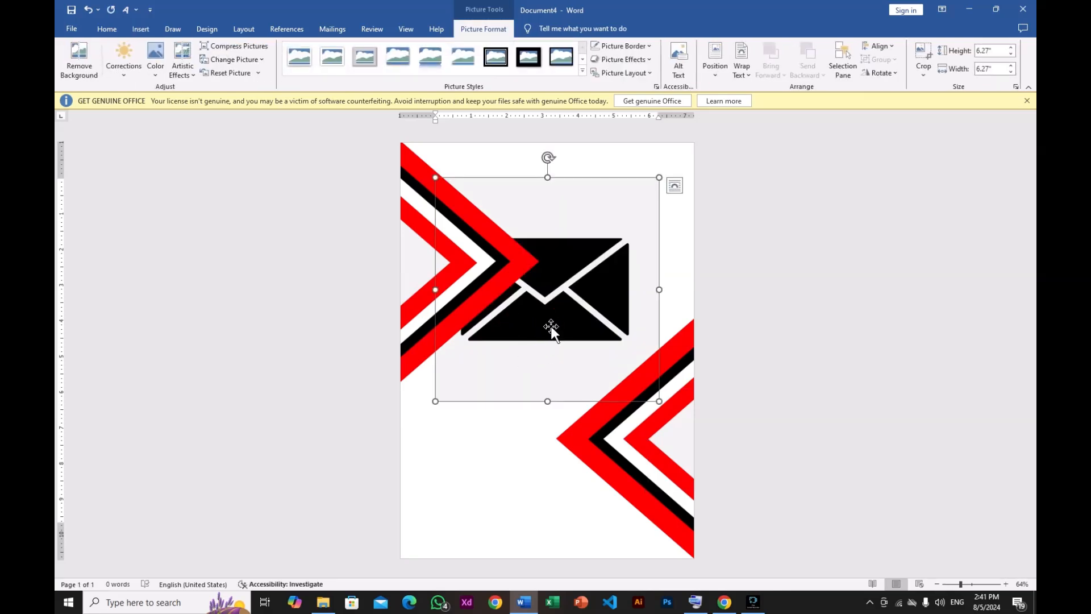
{"action": "left_click", "coordinate": [675, 186]}
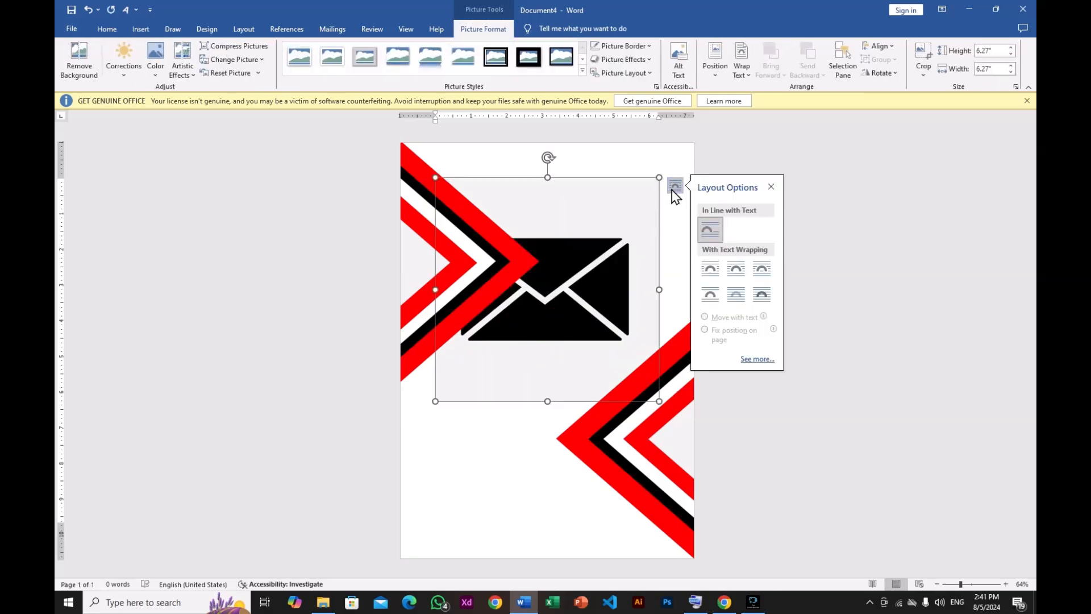
{"action": "left_click", "coordinate": [758, 293]}
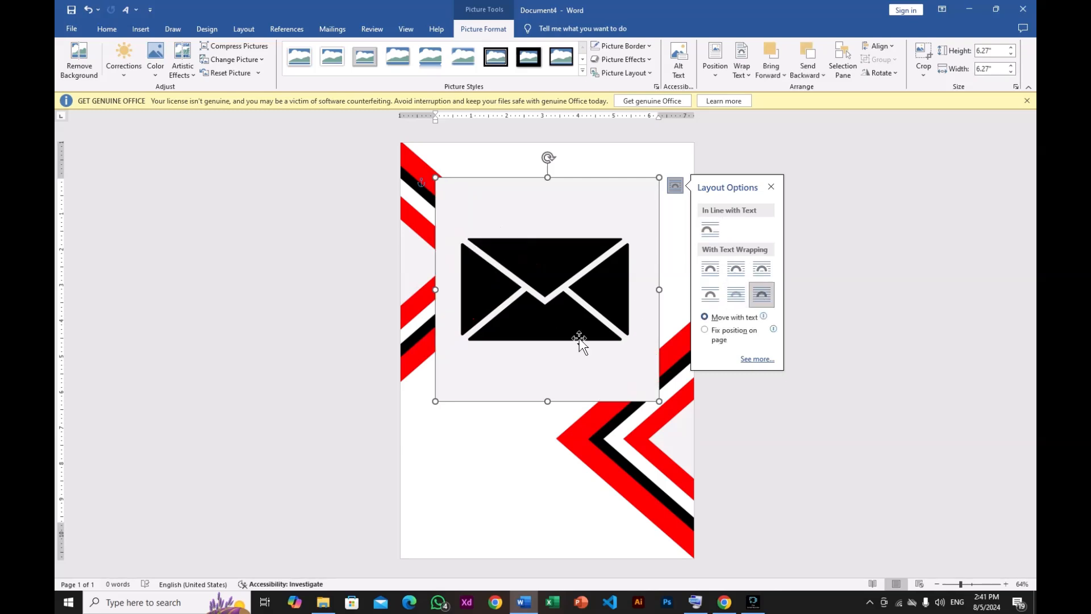
{"action": "left_click_drag", "start_coordinate": [658, 401], "coordinate": [437, 521]}
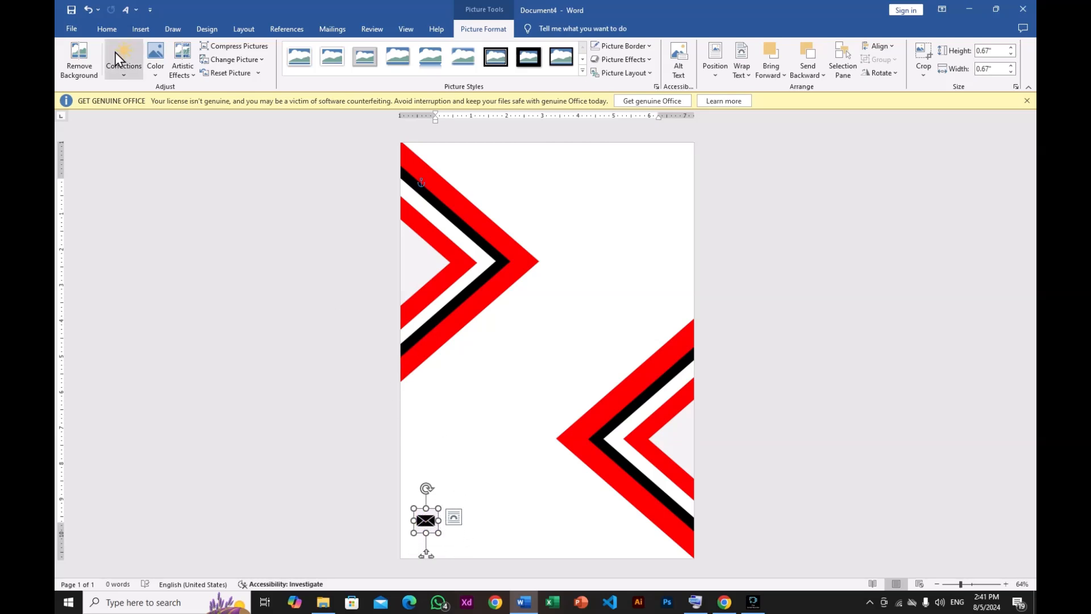
- Insert the picture "phone icon" from the same LOGO folder
{"action": "left_click", "coordinate": [139, 29]}
{"action": "left_click", "coordinate": [196, 71]}
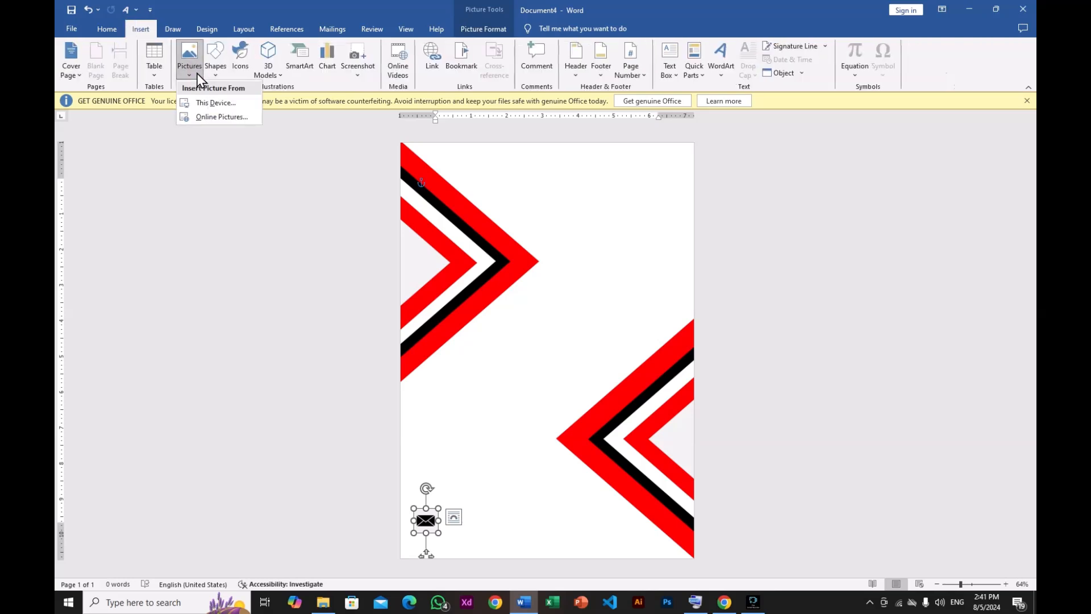
{"action": "left_click", "coordinate": [203, 104]}
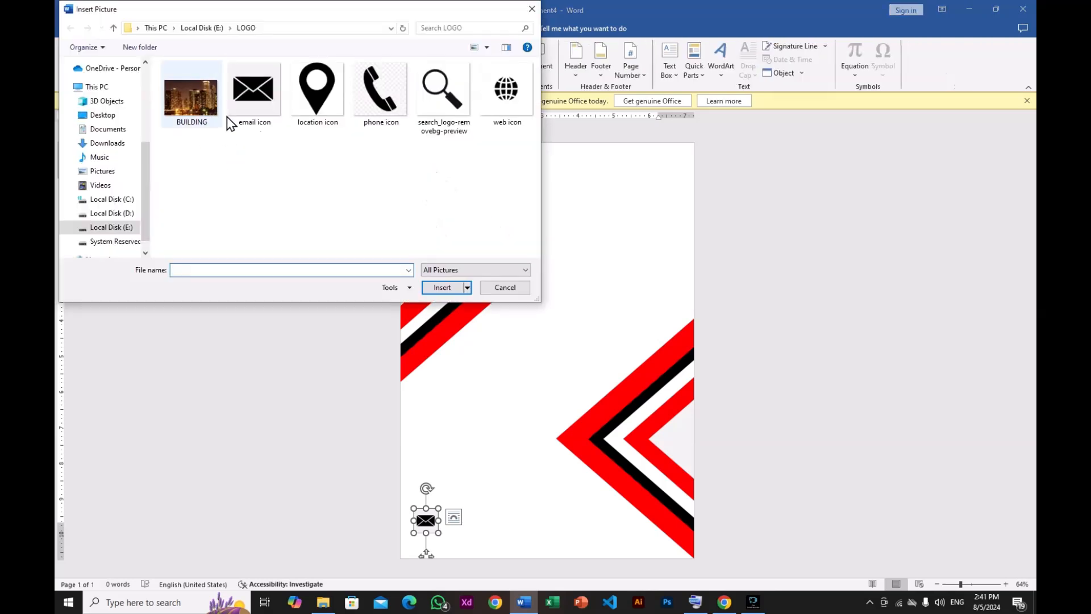
{"action": "left_click", "coordinate": [373, 85]}
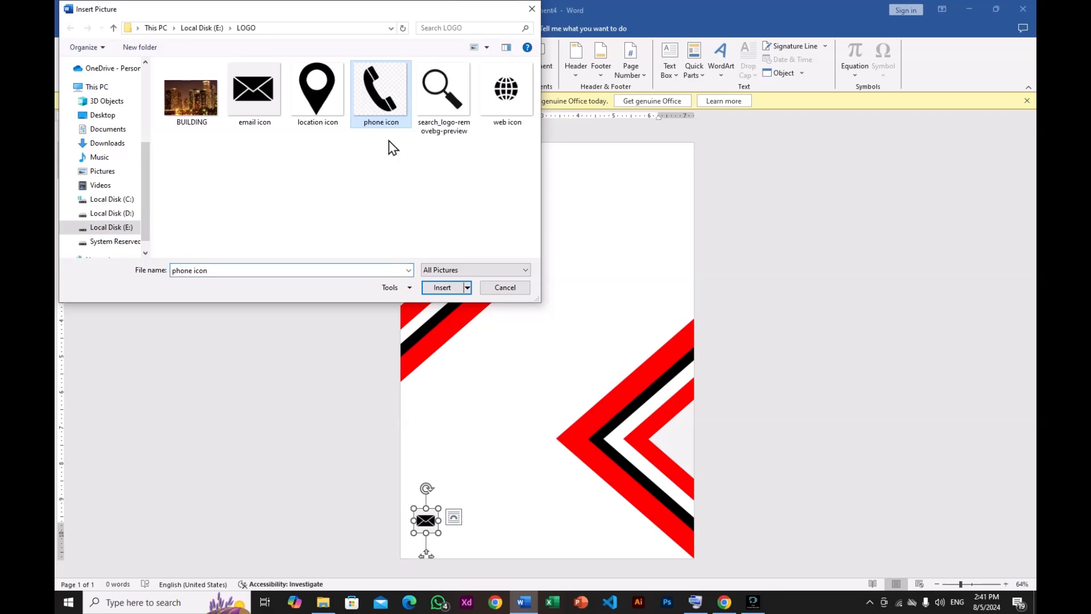
{"action": "left_click", "coordinate": [446, 287]}
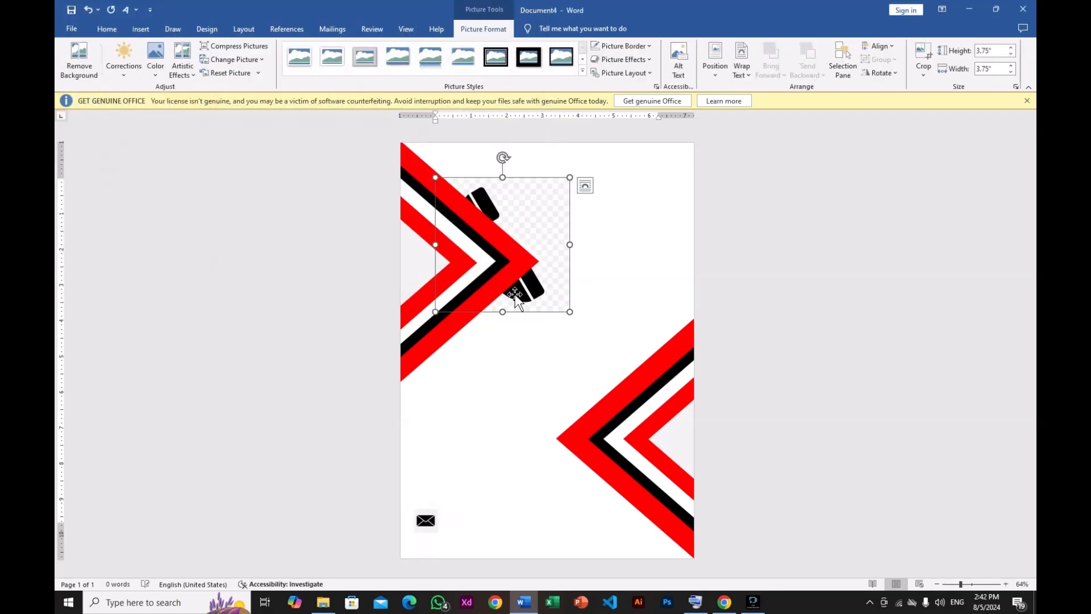
- Set the phone icon's wrapping to In Front of Text and shrink it into the page's lower left corner
{"action": "left_click", "coordinate": [585, 186]}
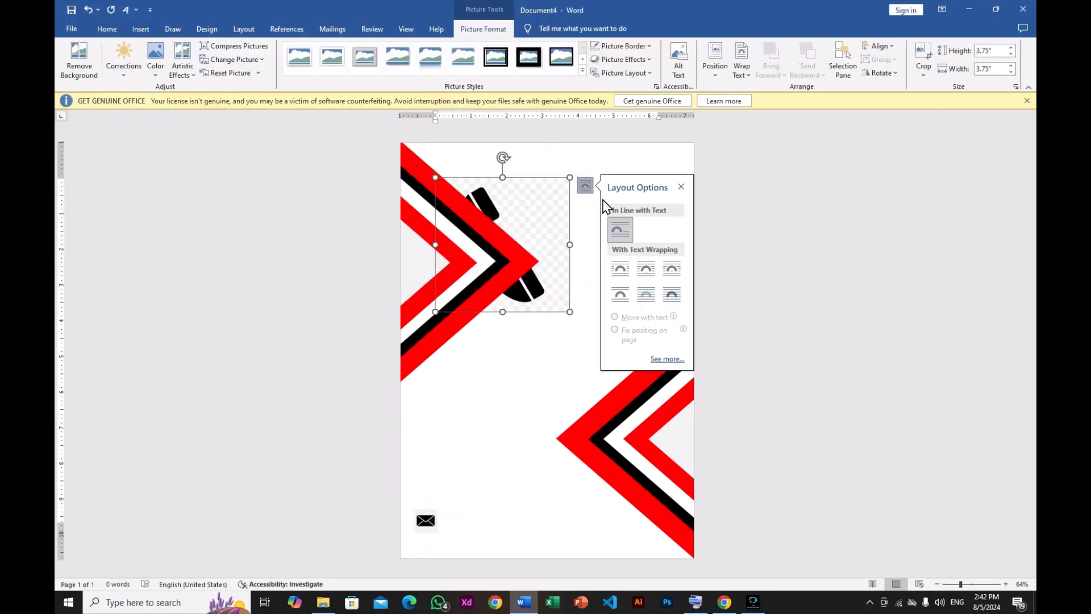
{"action": "left_click", "coordinate": [671, 295]}
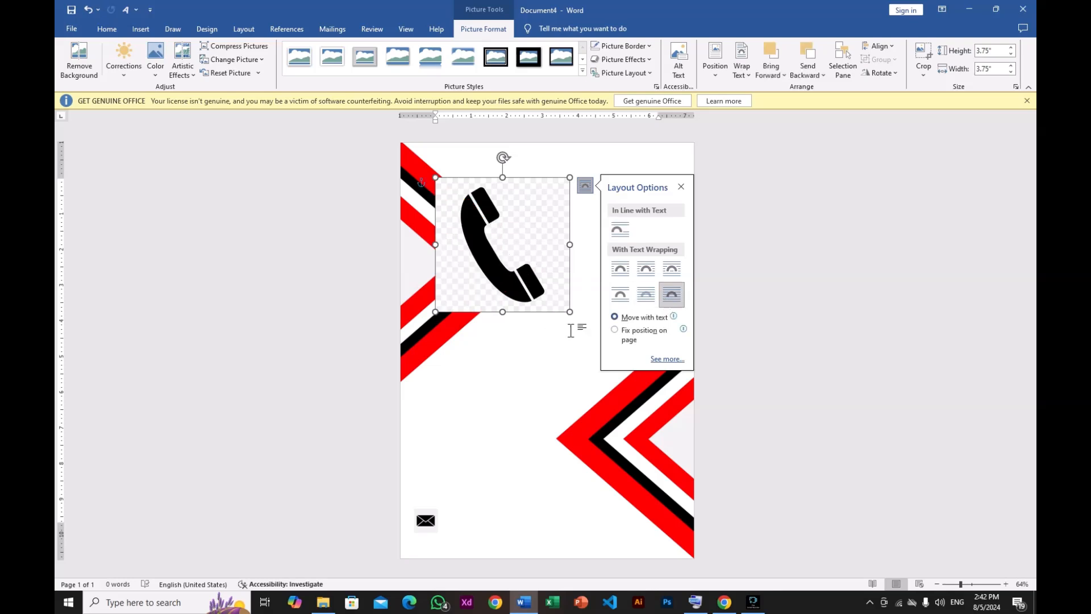
{"action": "left_click_drag", "start_coordinate": [569, 311], "coordinate": [425, 543]}
{"action": "left_click", "coordinate": [481, 520]}
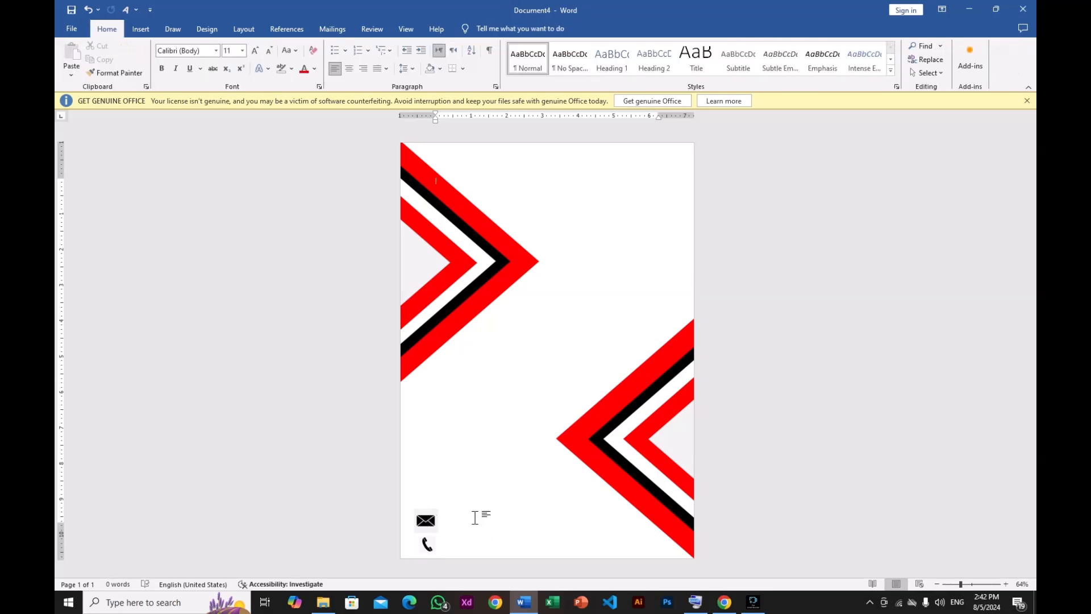
- Move the email icon toward the bottom center and nudge the phone icon into the lower left corner
{"action": "left_click", "coordinate": [426, 543]}
{"action": "key", "text": "Left"}
{"action": "key", "text": "Left"}
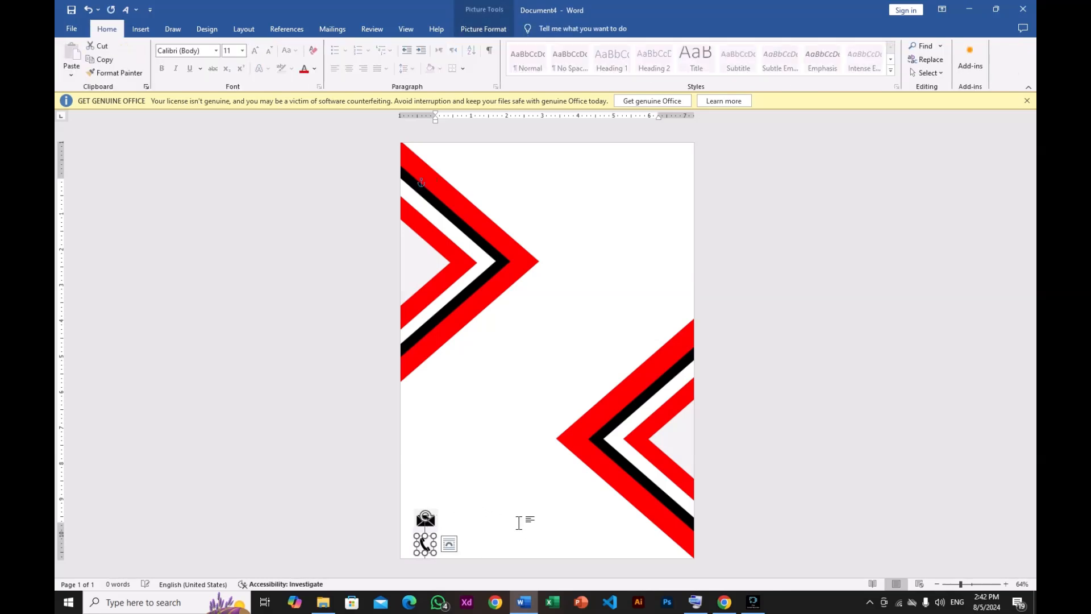
{"action": "left_click_drag", "start_coordinate": [419, 522], "coordinate": [555, 540]}
{"action": "left_click", "coordinate": [423, 546]}
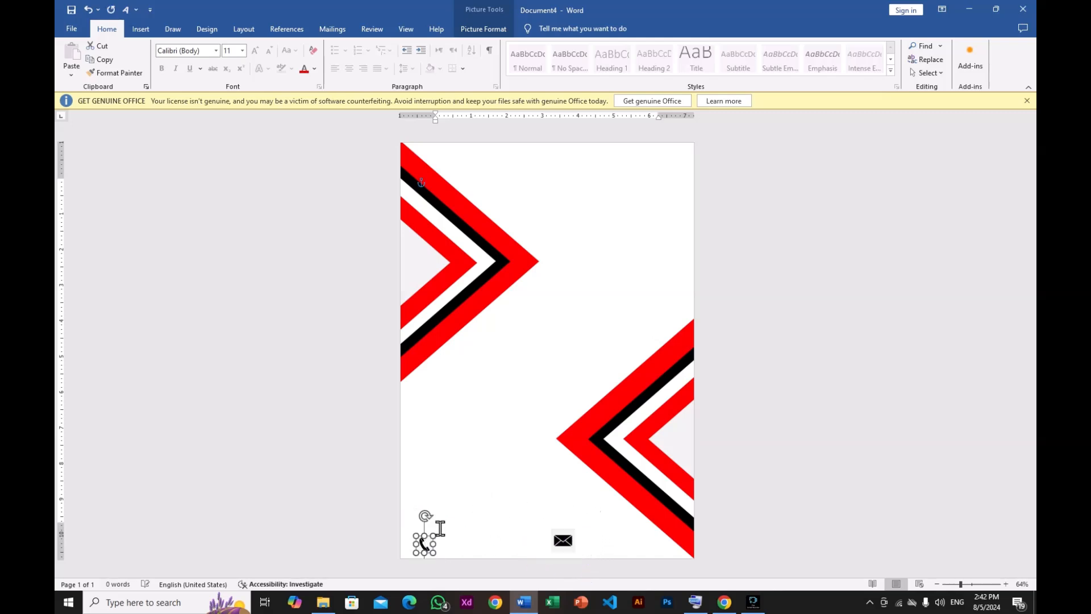
{"action": "key", "text": "Left"}
{"action": "key", "text": "Left"}
{"action": "key", "text": "Left"}
{"action": "key", "text": "Left"}
{"action": "key", "text": "Left"}
{"action": "key", "text": "Left"}
{"action": "key", "text": "Left"}
{"action": "key", "text": "Left"}
{"action": "key", "text": "Up"}
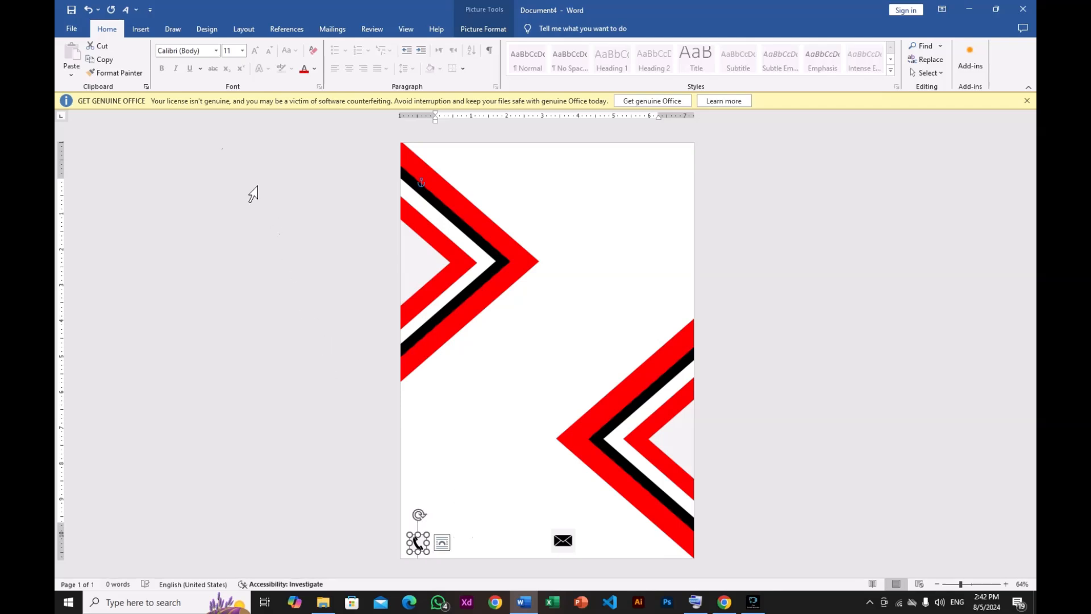
- Draw a text box beside the phone icon holding a phone number
{"action": "left_click", "coordinate": [149, 32]}
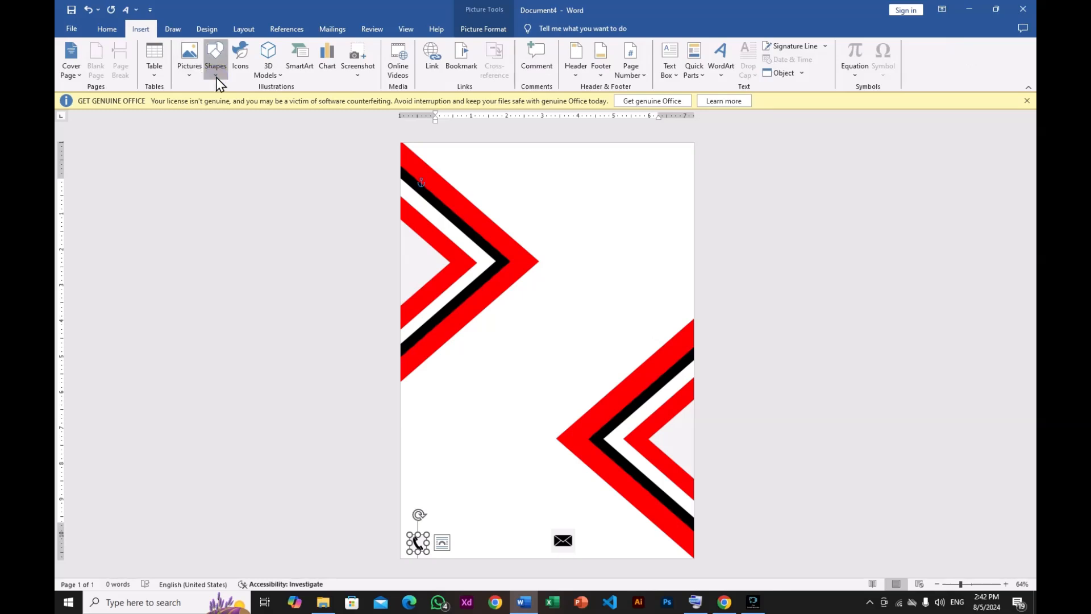
{"action": "left_click", "coordinate": [215, 63]}
{"action": "left_click", "coordinate": [221, 100]}
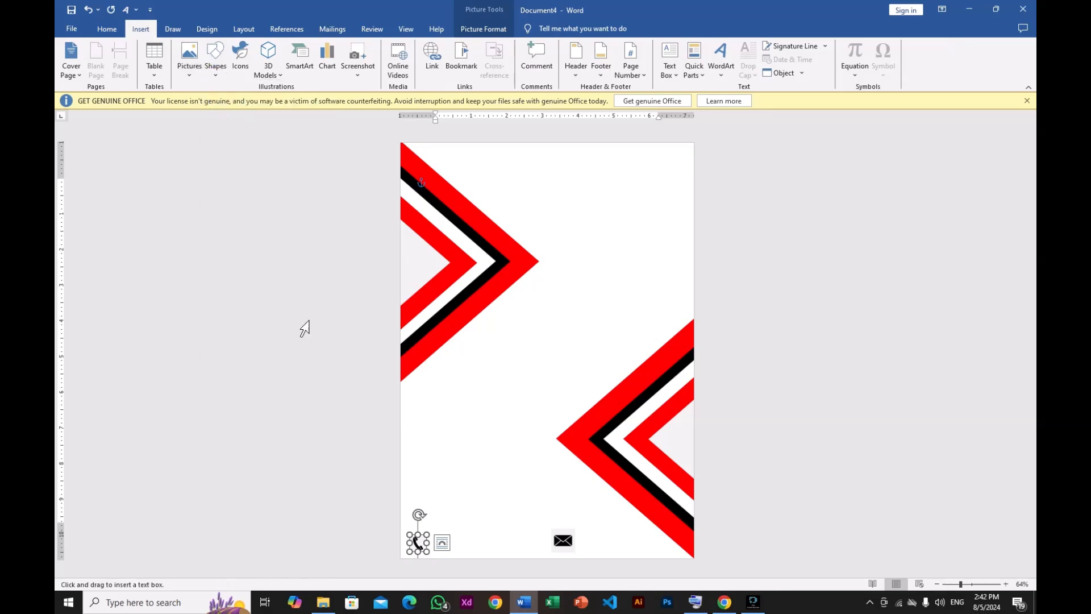
{"action": "left_click_drag", "start_coordinate": [439, 522], "coordinate": [511, 542]}
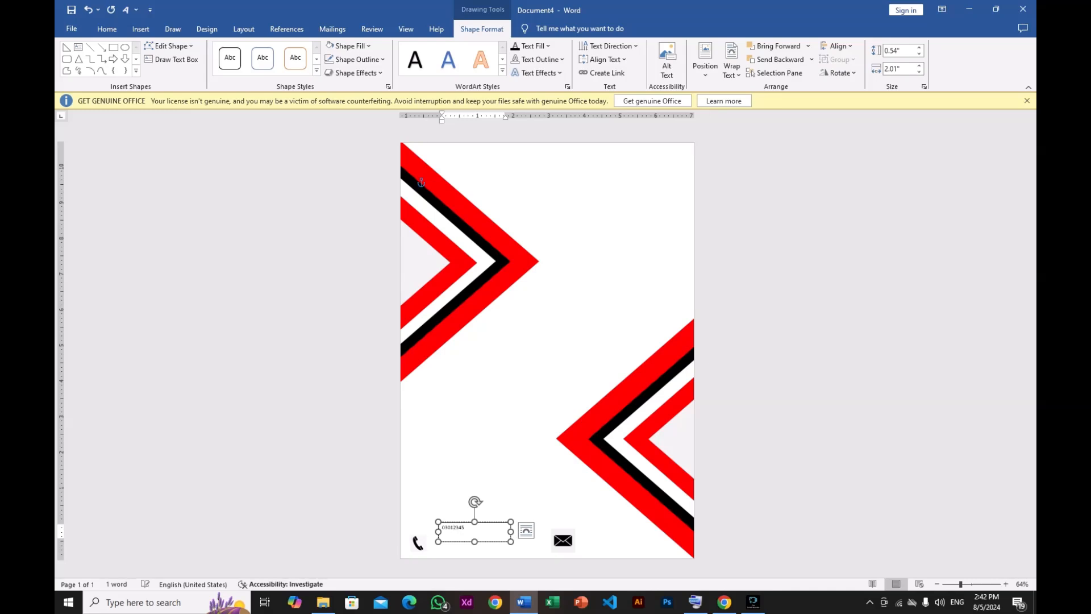
- Make the phone number text bold and enlarge it to 24 pt
{"action": "double_click", "coordinate": [467, 527]}
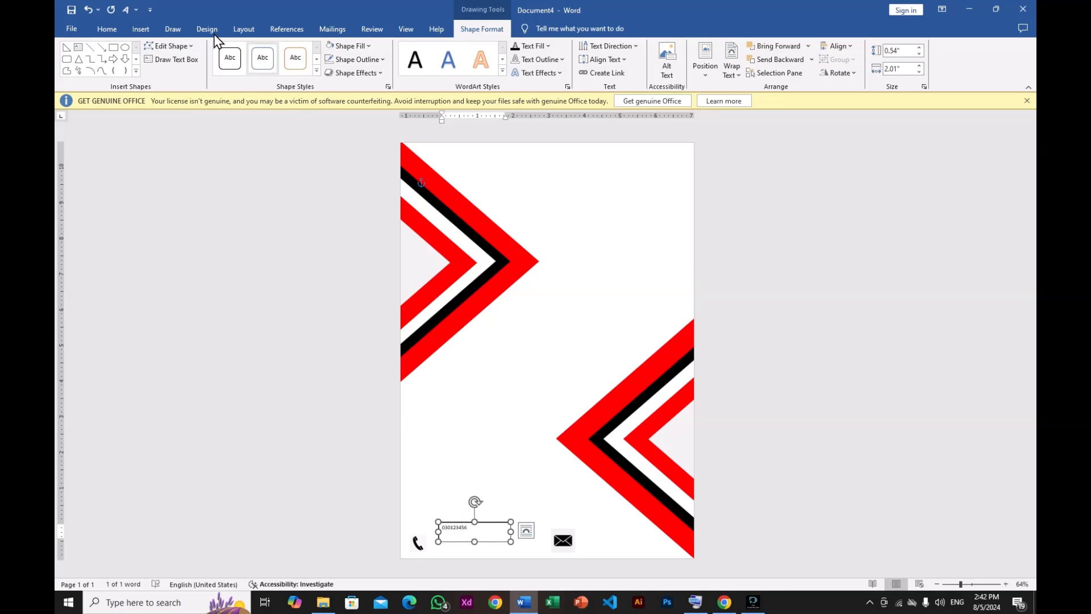
{"action": "left_click", "coordinate": [119, 30]}
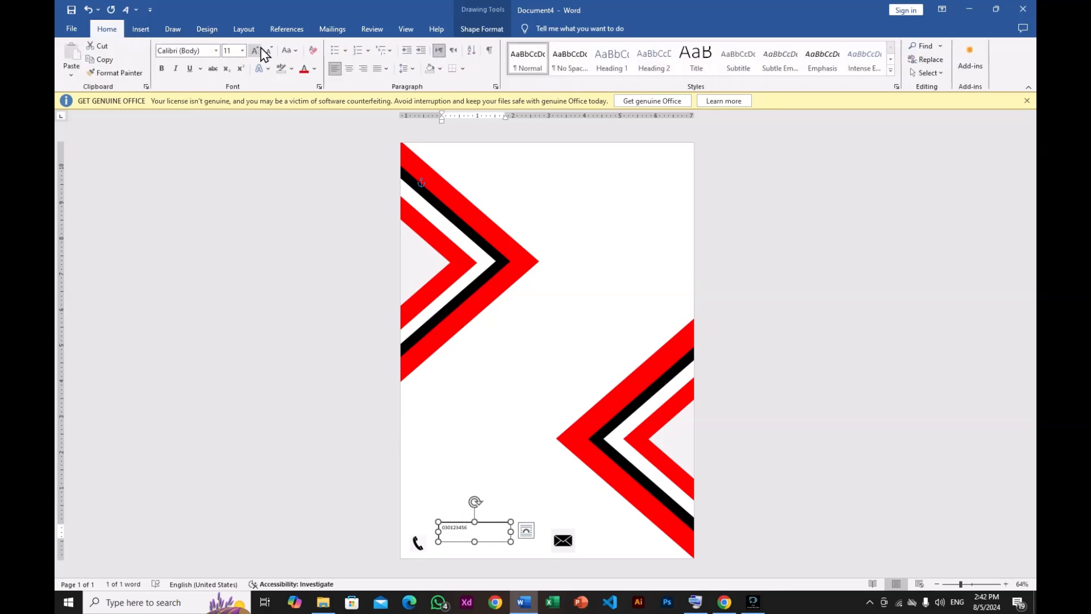
{"action": "left_click", "coordinate": [255, 51]}
{"action": "left_click", "coordinate": [255, 51]}
{"action": "left_click", "coordinate": [255, 51]}
{"action": "left_click", "coordinate": [255, 51]}
{"action": "left_click", "coordinate": [162, 69]}
{"action": "left_click", "coordinate": [256, 50]}
{"action": "left_click", "coordinate": [255, 51]}
{"action": "left_click", "coordinate": [255, 50]}
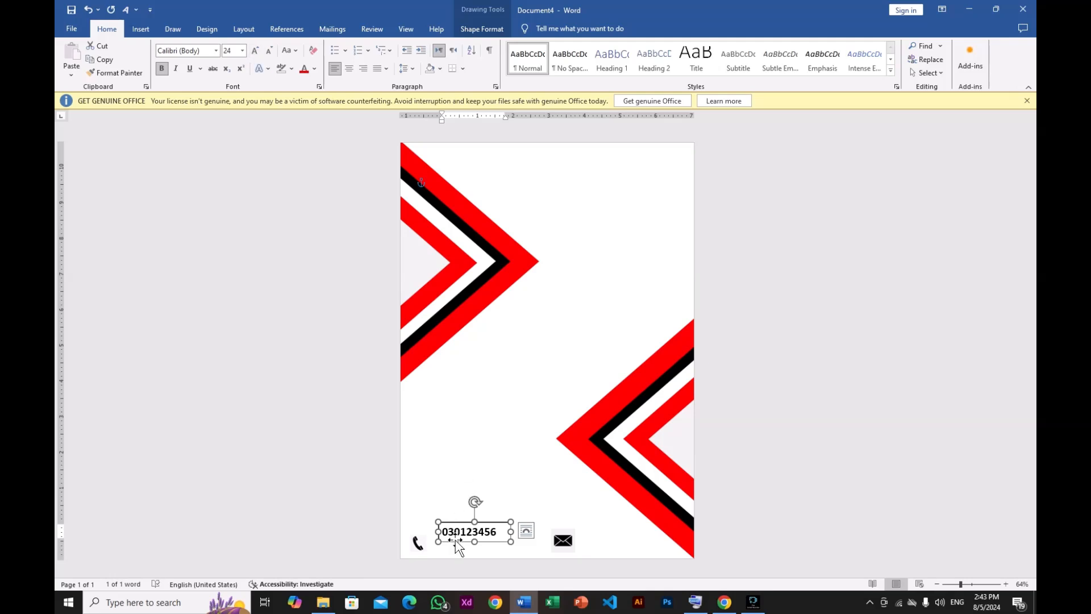
- Duplicate the number text box beside the email icon and remove the outline from both text boxes
{"action": "left_click_drag", "start_coordinate": [455, 542], "coordinate": [594, 531]}
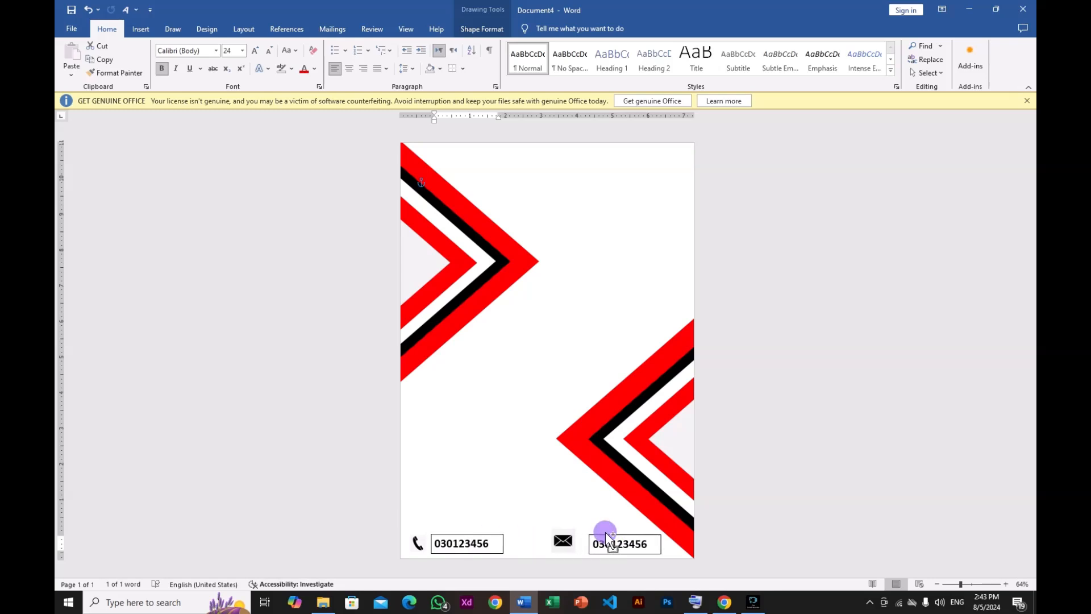
{"action": "left_click", "coordinate": [481, 538]}
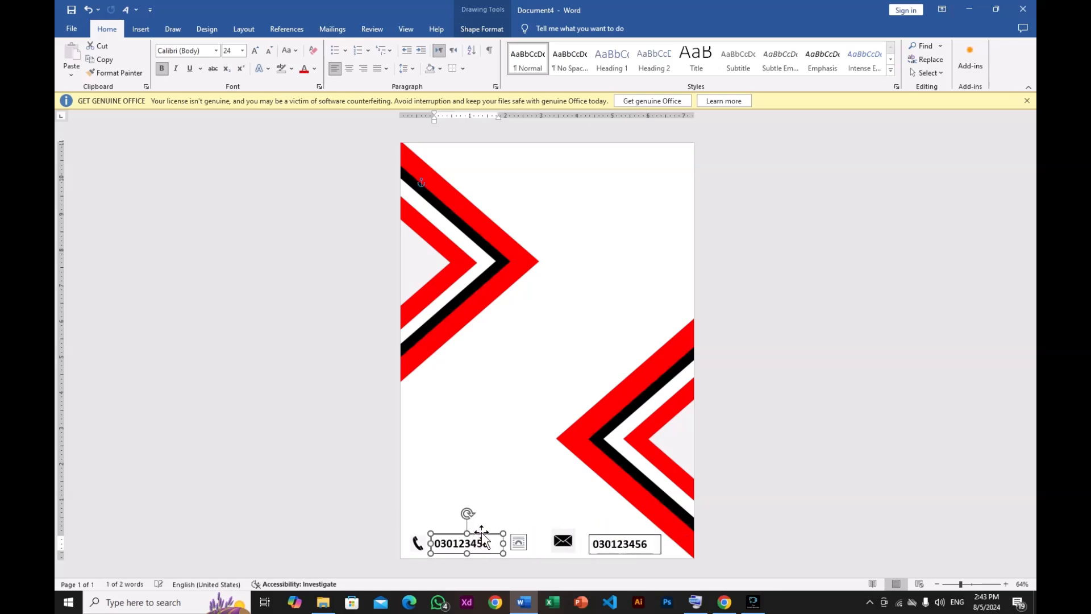
{"action": "left_click", "coordinate": [480, 28]}
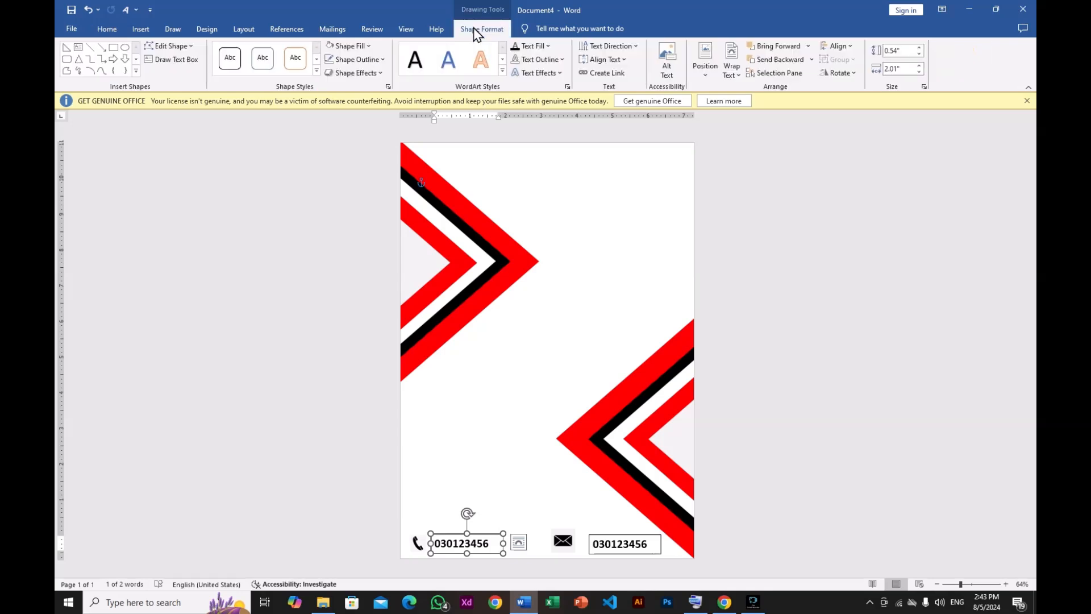
{"action": "left_click", "coordinate": [379, 60]}
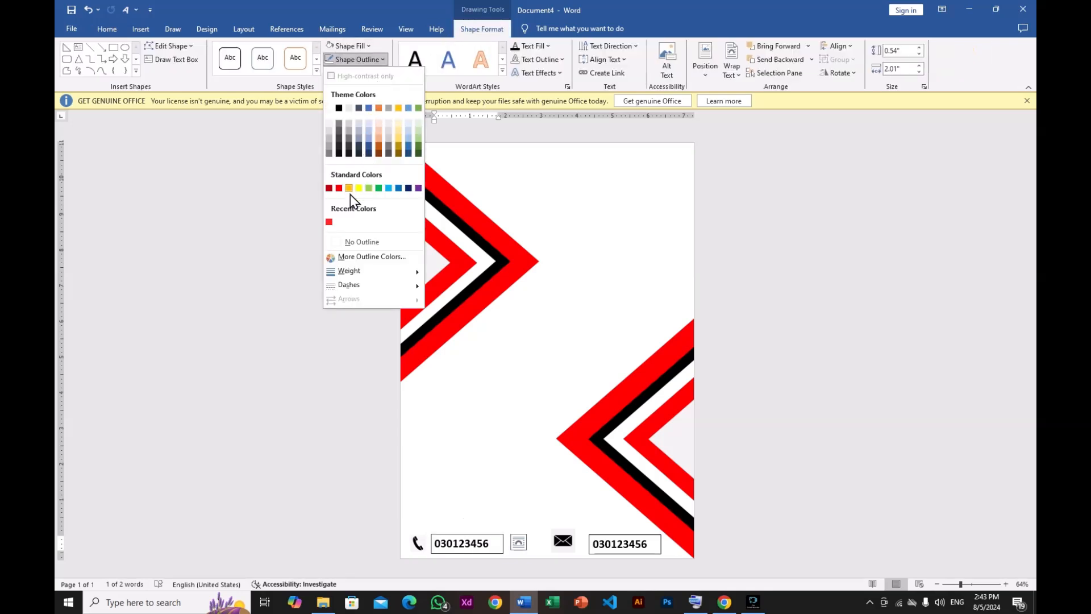
{"action": "left_click", "coordinate": [334, 243]}
{"action": "left_click", "coordinate": [611, 545]}
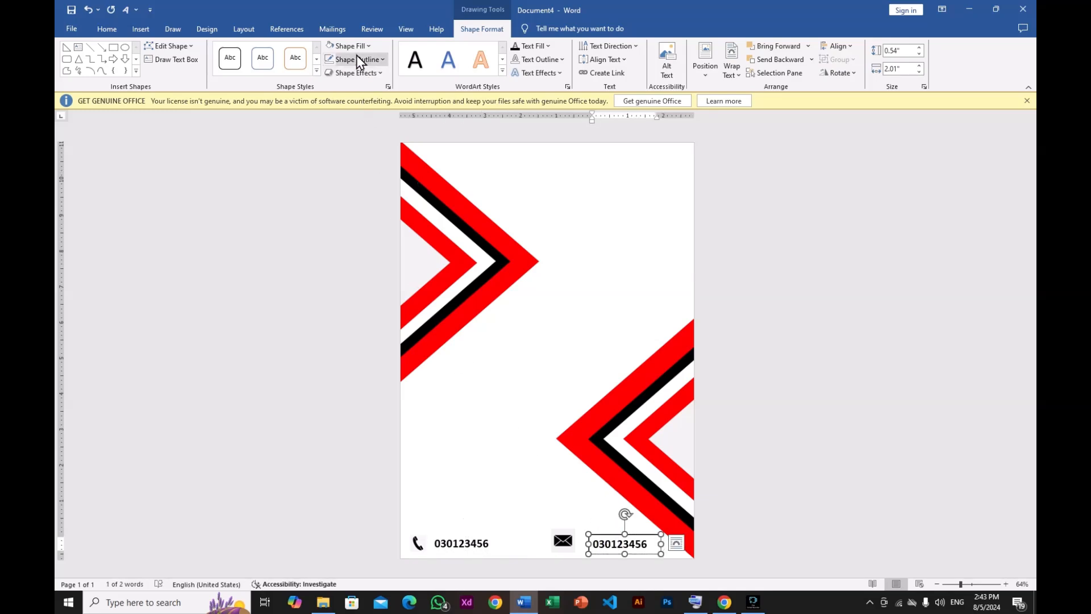
{"action": "left_click", "coordinate": [382, 60]}
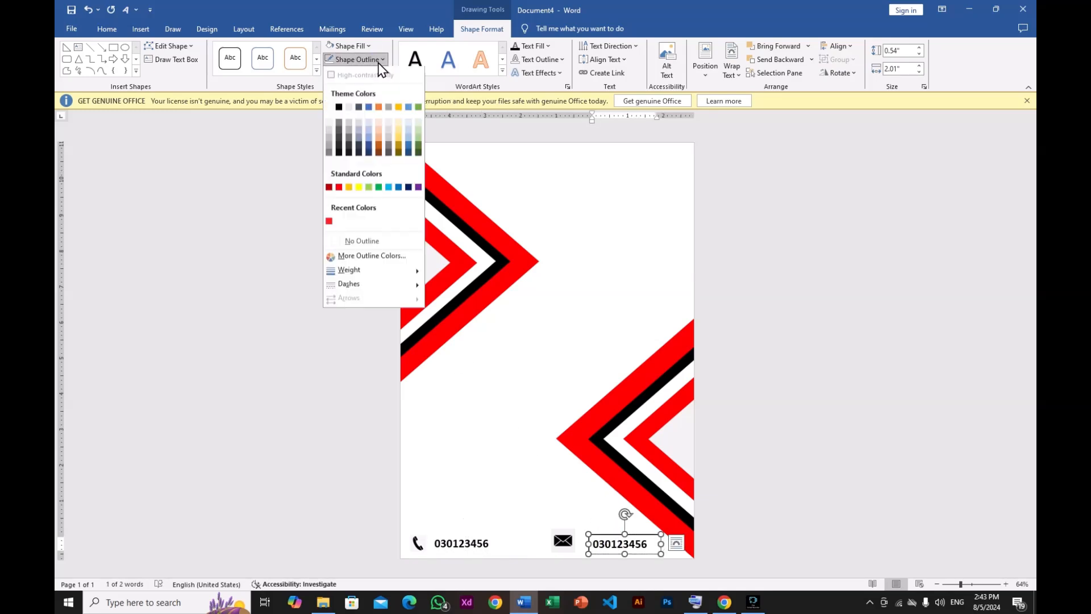
{"action": "left_click", "coordinate": [346, 242]}
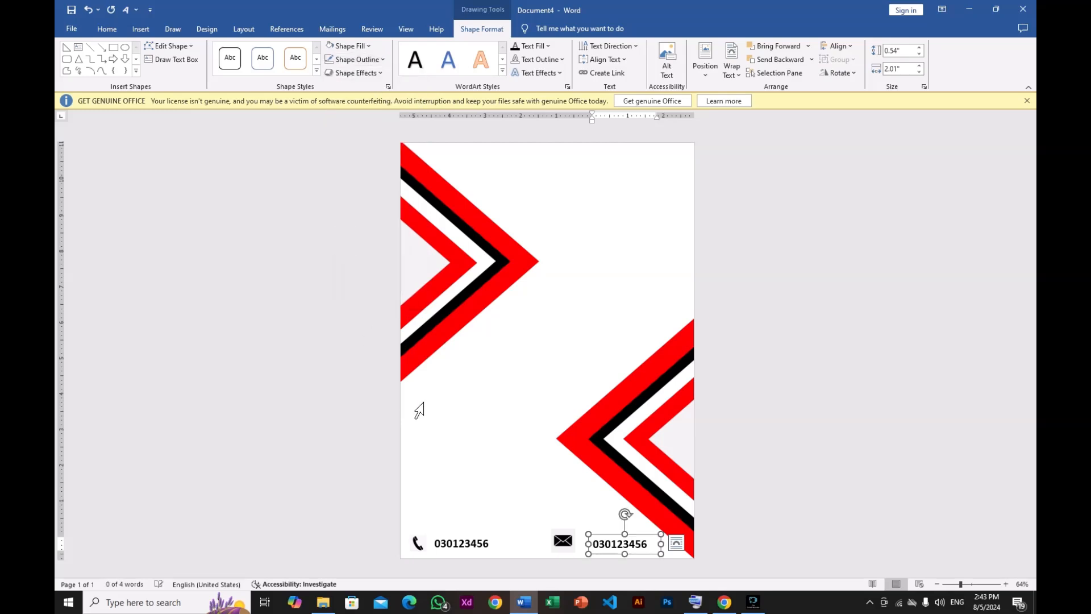
- Replace the copied text with an email address
{"action": "left_click", "coordinate": [652, 546]}
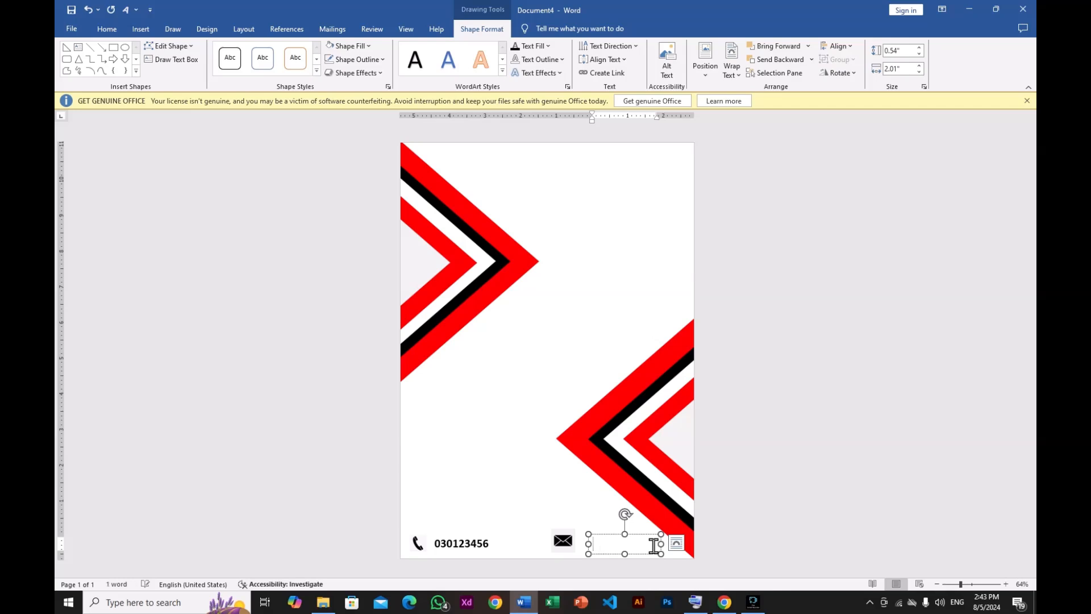
{"action": "type", "text": "ABCD.@GM"}
- Move the email icon and its address text box side by side along the page's bottom edge
{"action": "left_click_drag", "start_coordinate": [588, 544], "coordinate": [542, 498]}
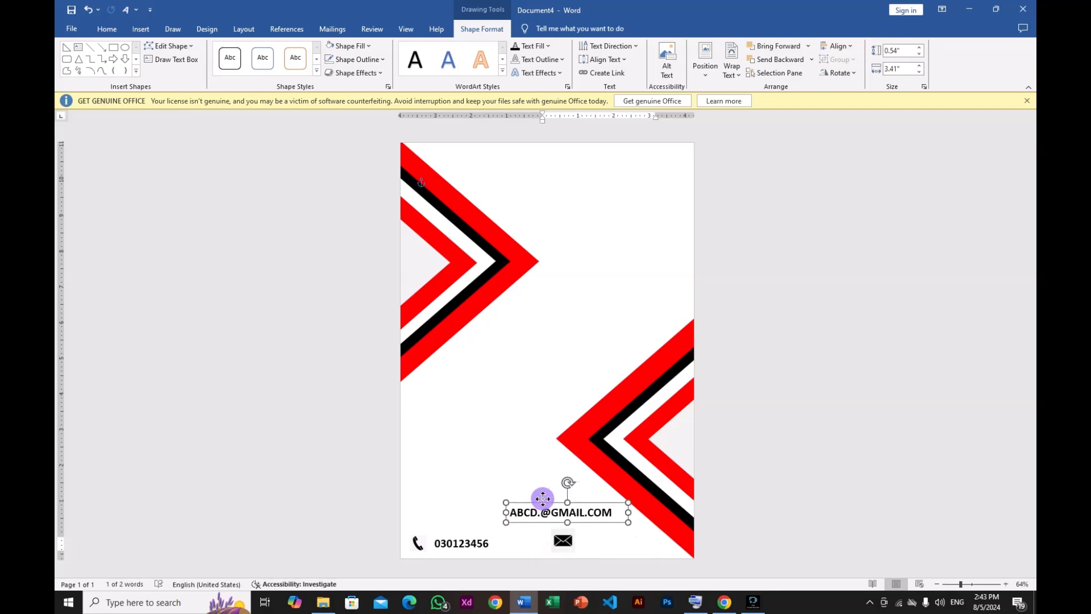
{"action": "left_click", "coordinate": [560, 543]}
{"action": "left_click_drag", "start_coordinate": [559, 543], "coordinate": [525, 544]}
{"action": "left_click", "coordinate": [571, 513]}
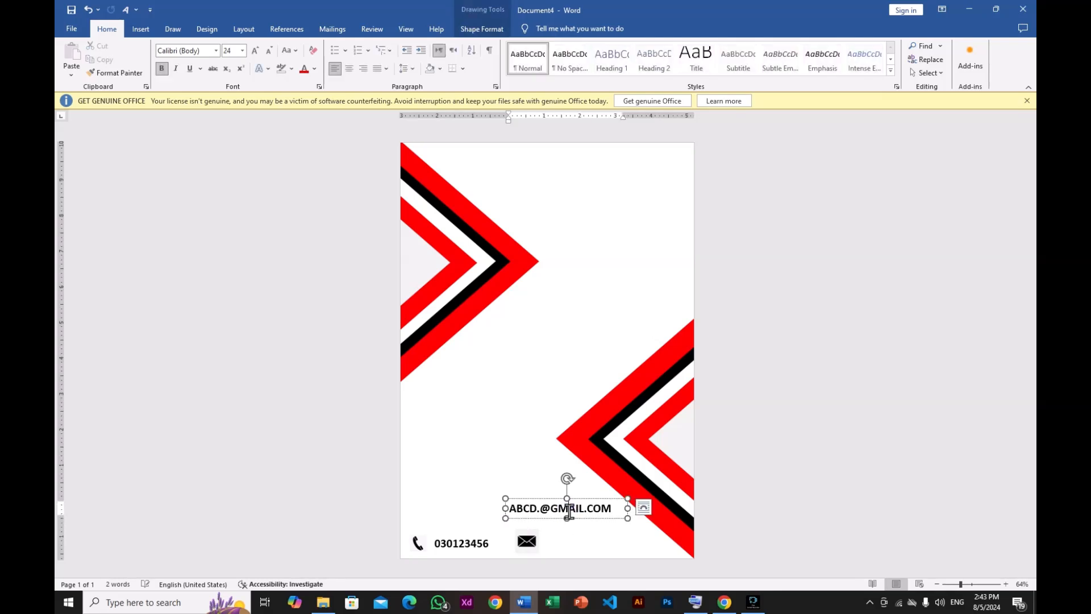
{"action": "left_click", "coordinate": [584, 518]}
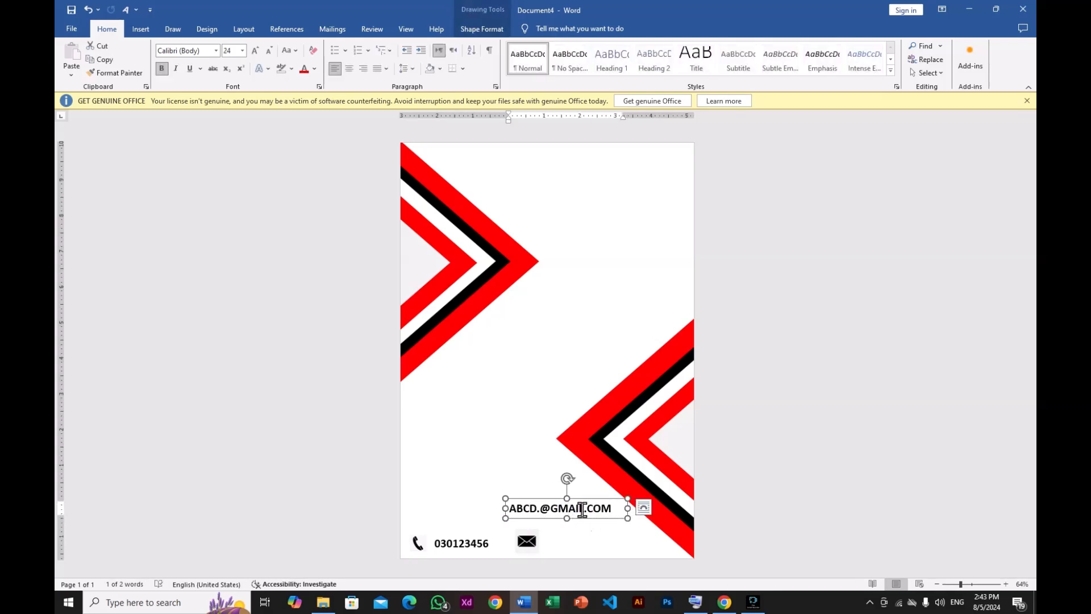
{"action": "left_click_drag", "start_coordinate": [586, 517], "coordinate": [622, 550]}
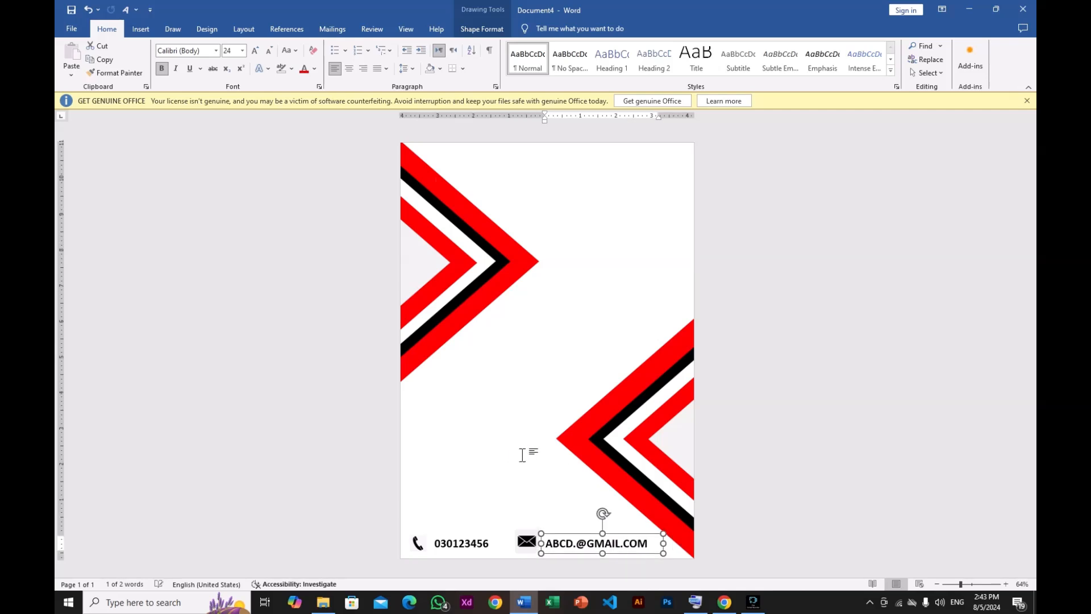
{"action": "left_click", "coordinate": [523, 453]}
- Nudge the email address text box to line up with the email icon and phone number
{"action": "left_click", "coordinate": [520, 542]}
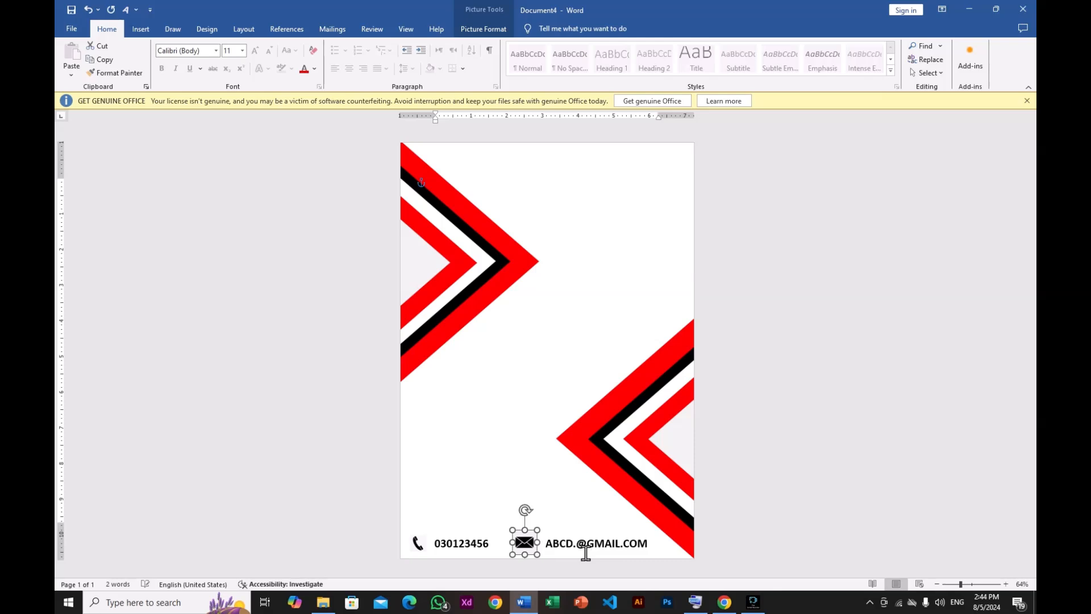
{"action": "left_click", "coordinate": [575, 534]}
{"action": "left_click", "coordinate": [575, 533]}
{"action": "key", "text": "Up"}
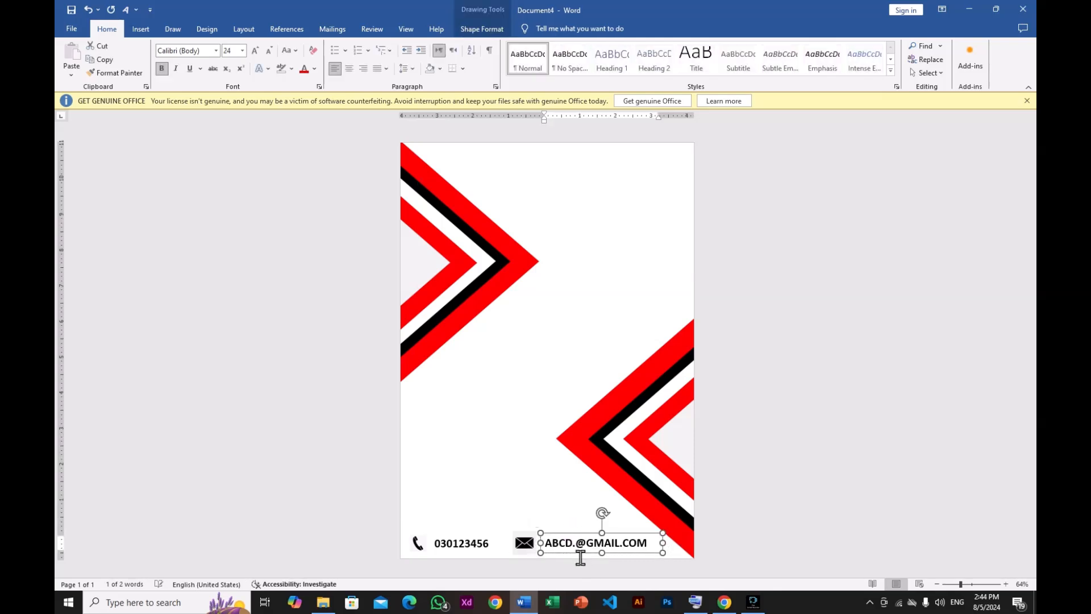
{"action": "key", "text": "Left"}
{"action": "left_click", "coordinate": [563, 508]}
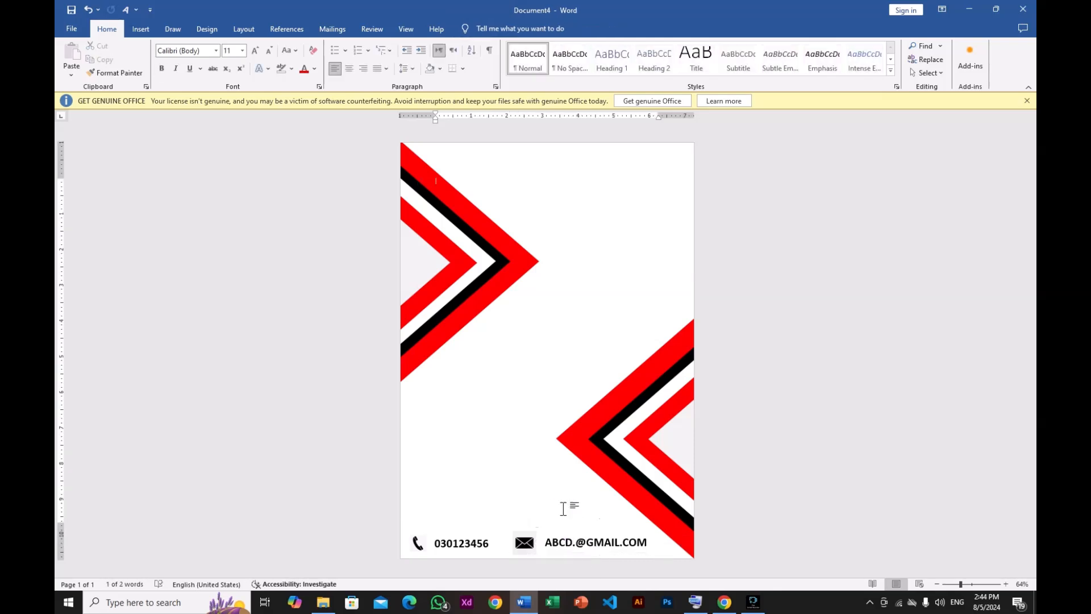
{"action": "left_click", "coordinate": [559, 539]}
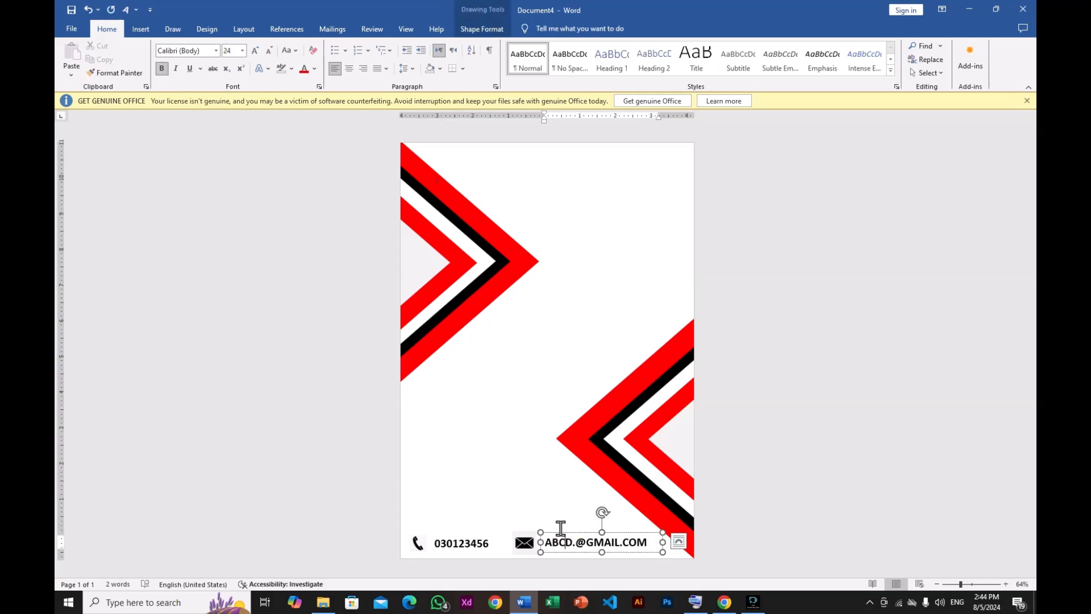
{"action": "left_click", "coordinate": [560, 533]}
{"action": "key", "text": "Down"}
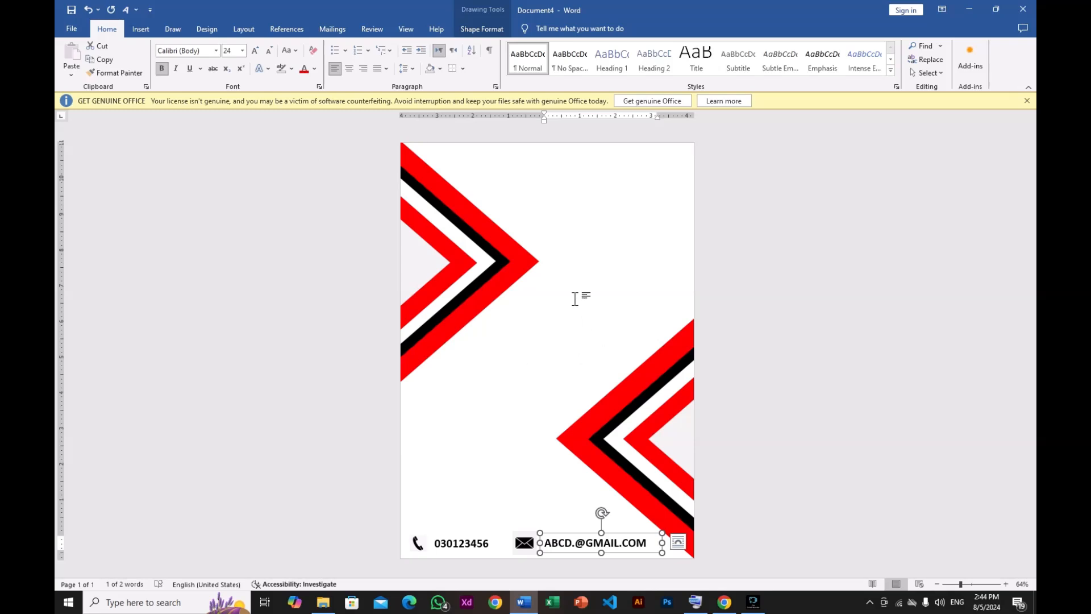
{"action": "left_click", "coordinate": [563, 320]}
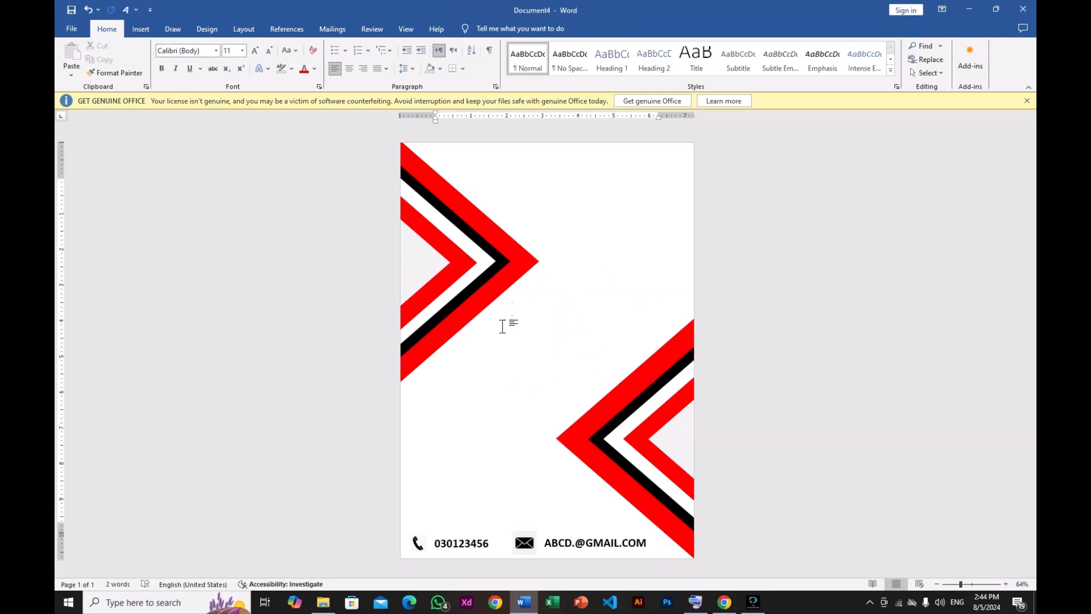
{"action": "left_click", "coordinate": [141, 30]}
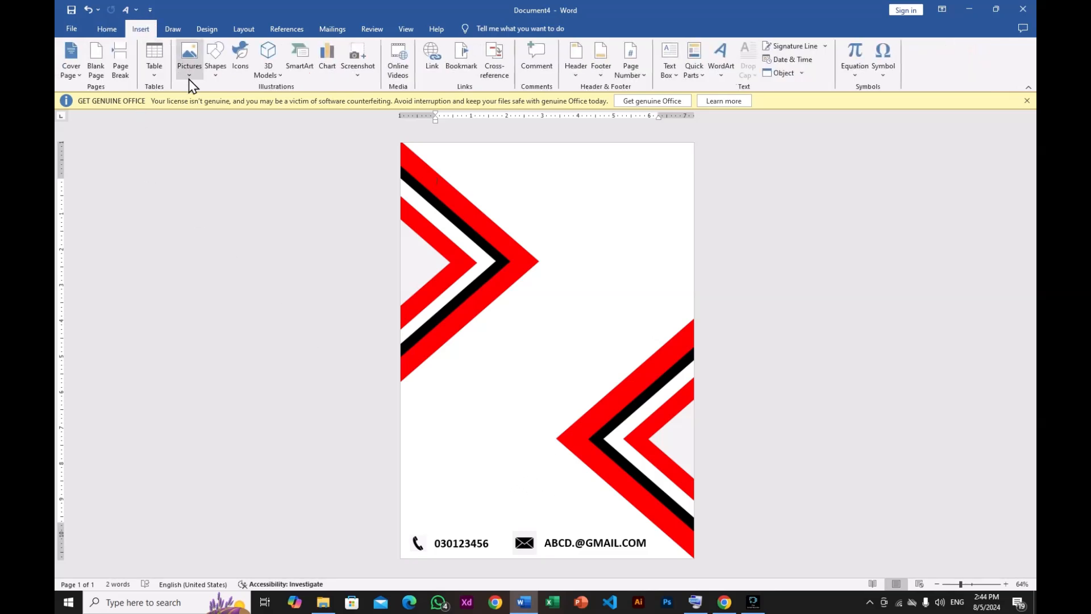
{"action": "left_click", "coordinate": [189, 80]}
{"action": "left_click", "coordinate": [199, 101]}
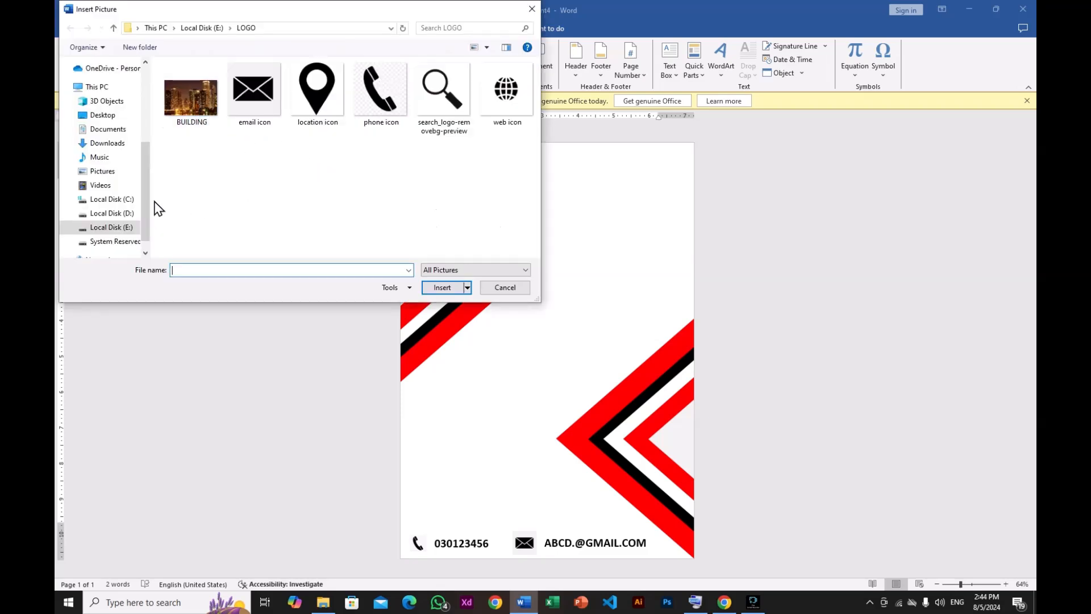
{"action": "left_click", "coordinate": [127, 223]}
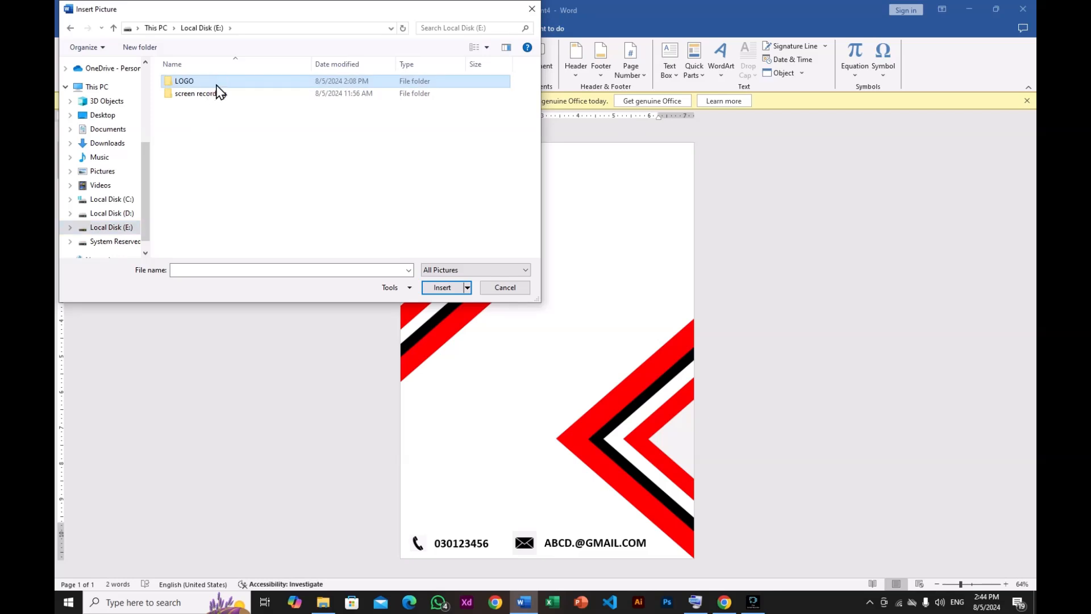
{"action": "double_click", "coordinate": [216, 85]}
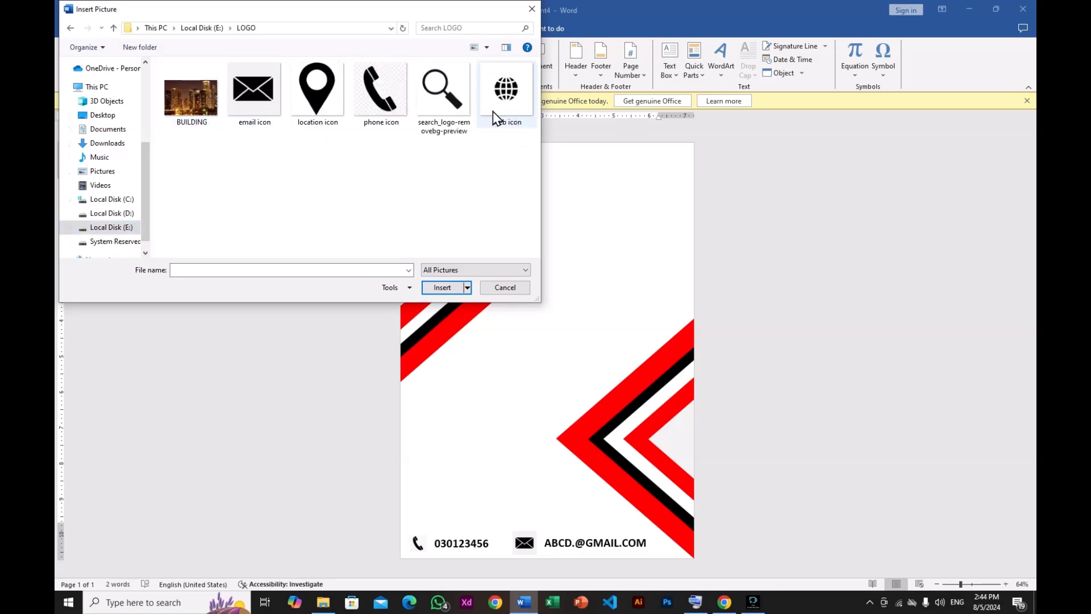
{"action": "left_click", "coordinate": [503, 288]}
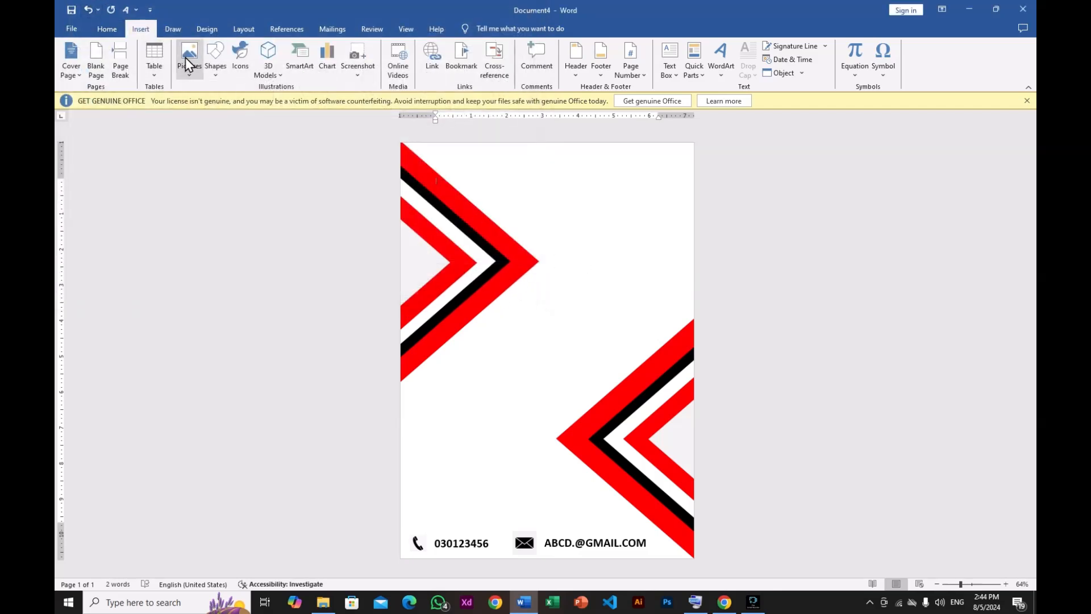
- Draw a text box near the page's top right holding the text YOUR--LOGO
{"action": "left_click", "coordinate": [210, 73]}
{"action": "left_click", "coordinate": [223, 103]}
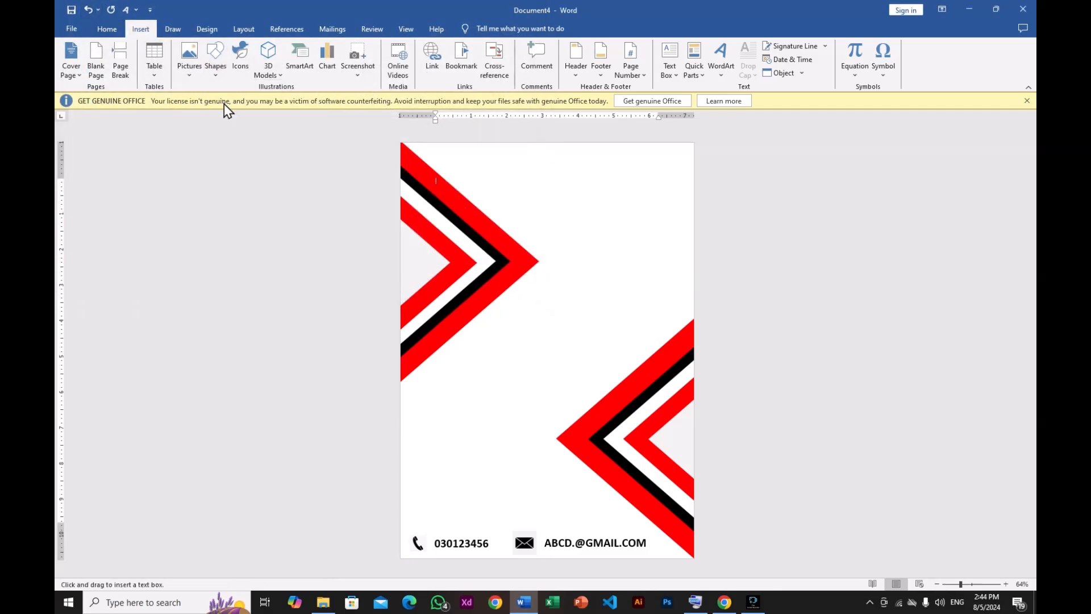
{"action": "left_click_drag", "start_coordinate": [524, 163], "coordinate": [685, 224]}
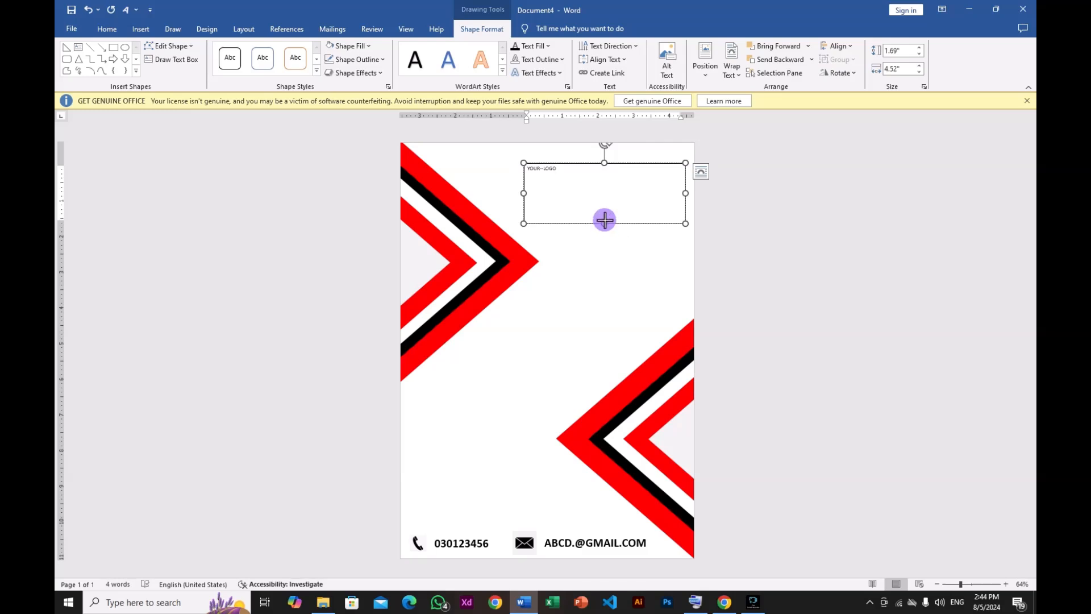
- Reduce the logo text box's height and remove its outline
{"action": "left_click_drag", "start_coordinate": [604, 224], "coordinate": [604, 212]}
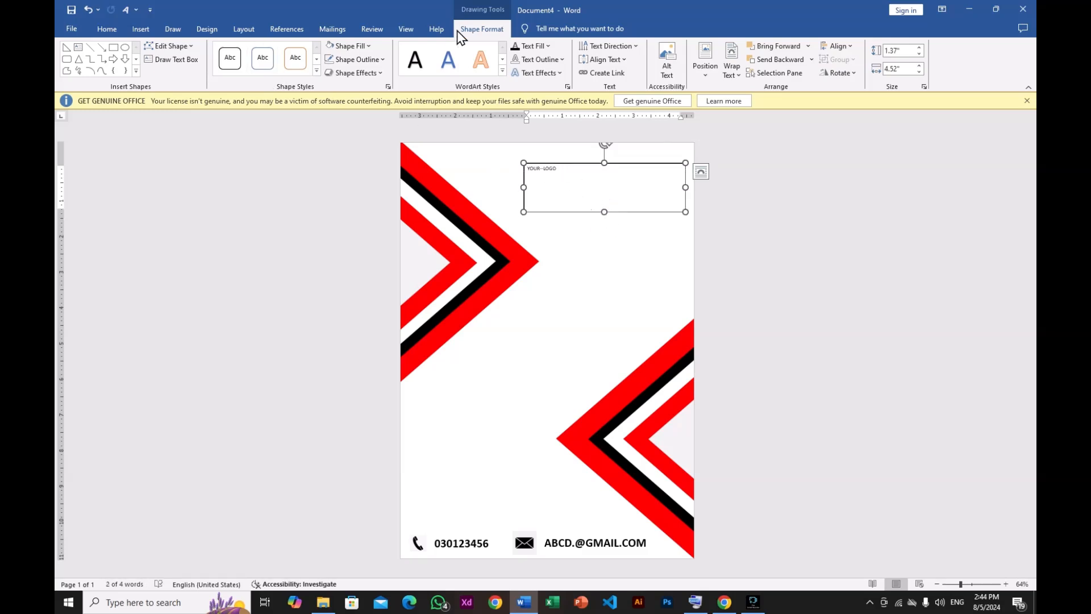
{"action": "left_click", "coordinate": [382, 60]}
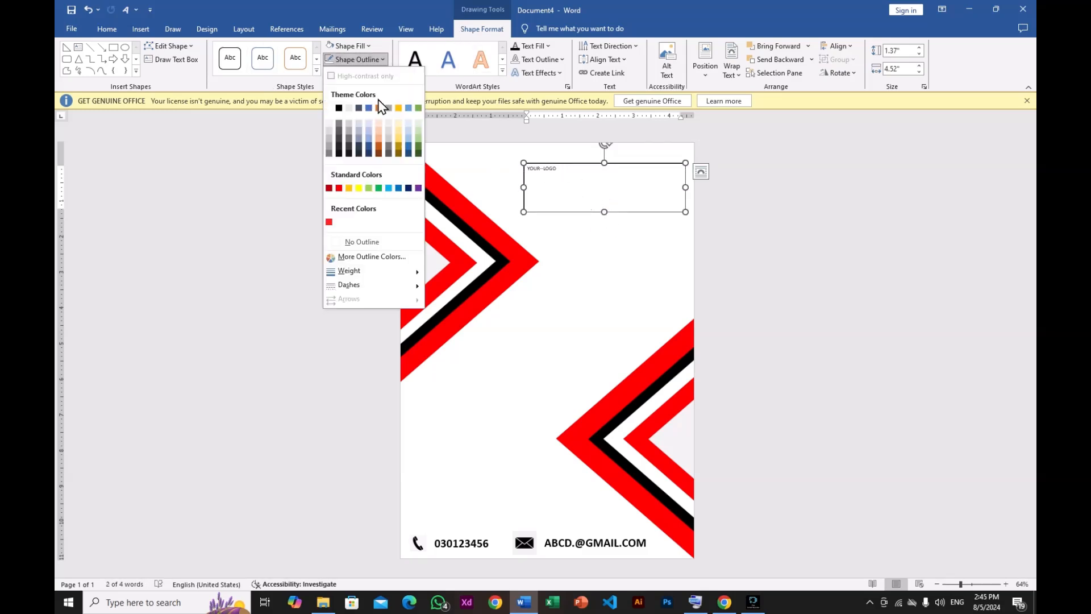
{"action": "left_click", "coordinate": [333, 240]}
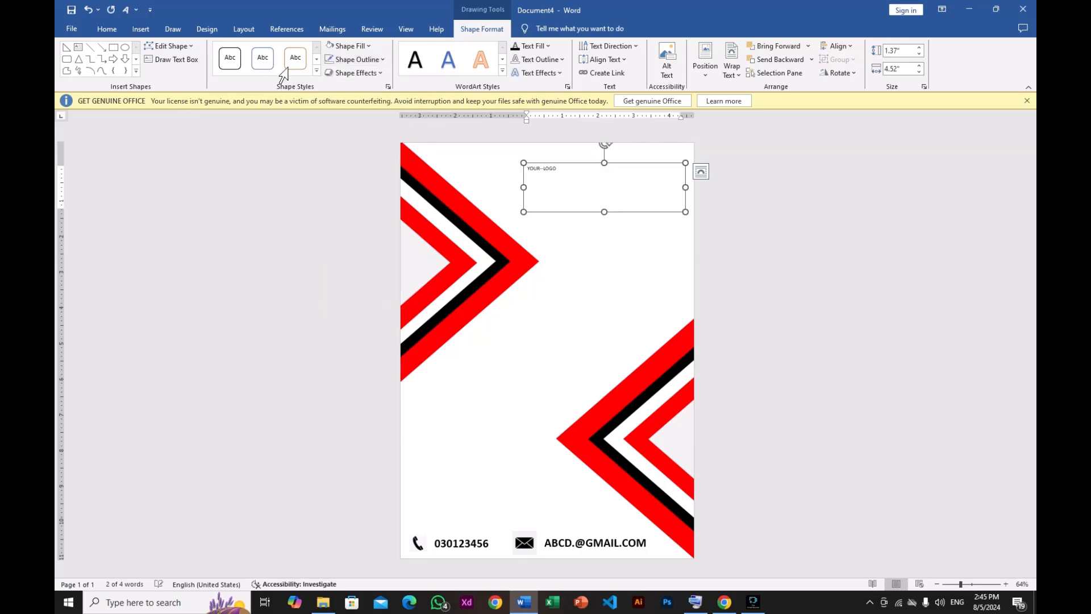
- Format the logo text as 48 pt Berlin Sans FB Demi
{"action": "left_click", "coordinate": [105, 29]}
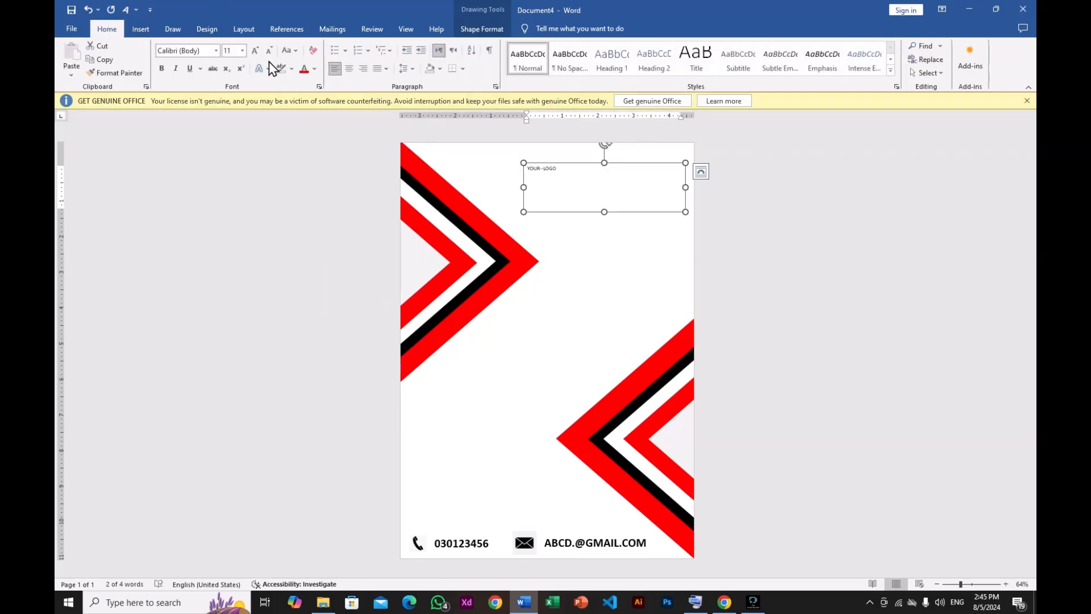
{"action": "left_click", "coordinate": [257, 50]}
{"action": "left_click", "coordinate": [257, 51]}
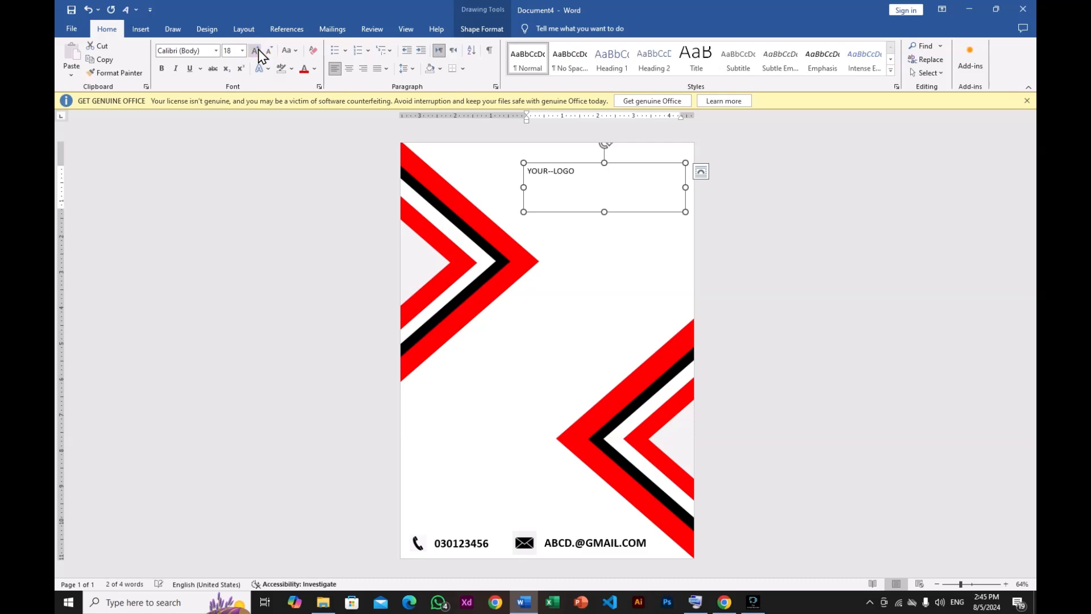
{"action": "left_click", "coordinate": [257, 50]}
{"action": "left_click", "coordinate": [257, 50]}
{"action": "left_click", "coordinate": [257, 51]}
{"action": "left_click", "coordinate": [257, 50]}
{"action": "left_click", "coordinate": [257, 50]}
{"action": "left_click", "coordinate": [257, 51]}
{"action": "left_click", "coordinate": [257, 51]}
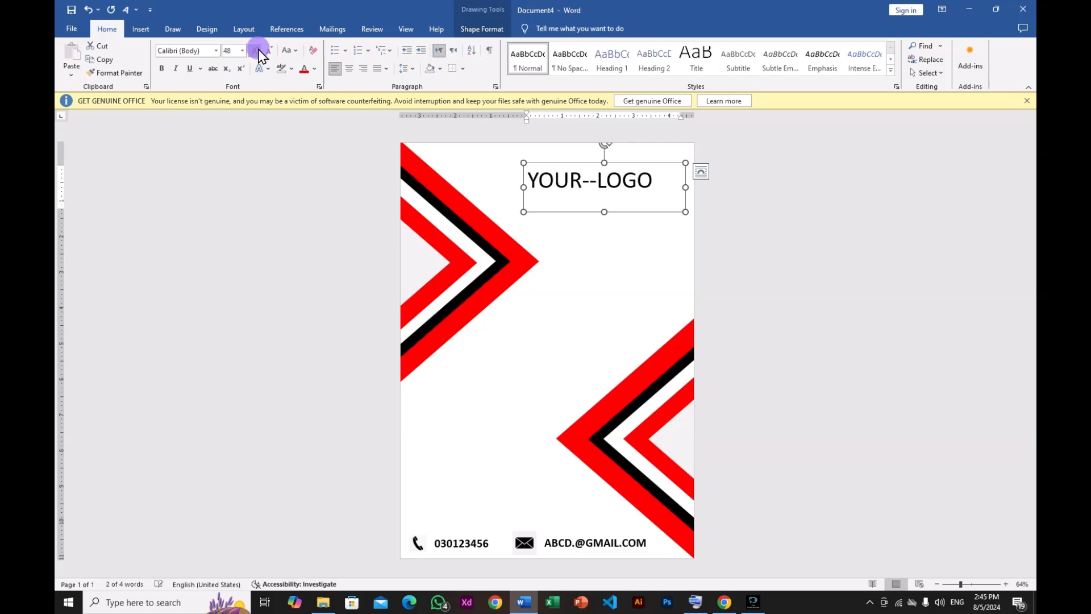
{"action": "left_click", "coordinate": [257, 50]}
{"action": "left_click", "coordinate": [268, 55]}
{"action": "left_click", "coordinate": [217, 53]}
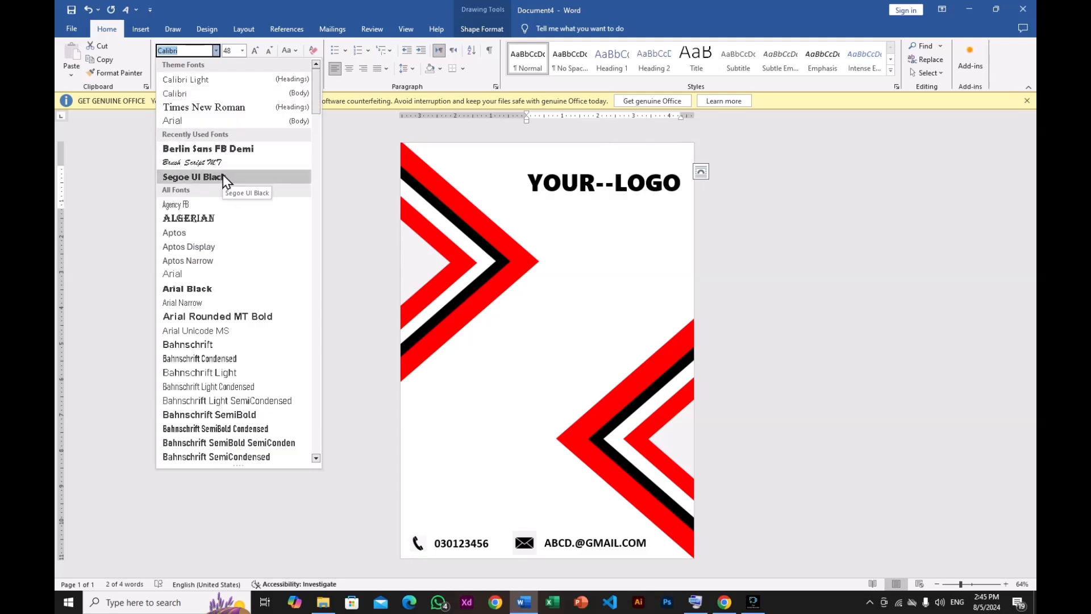
{"action": "left_click", "coordinate": [226, 150]}
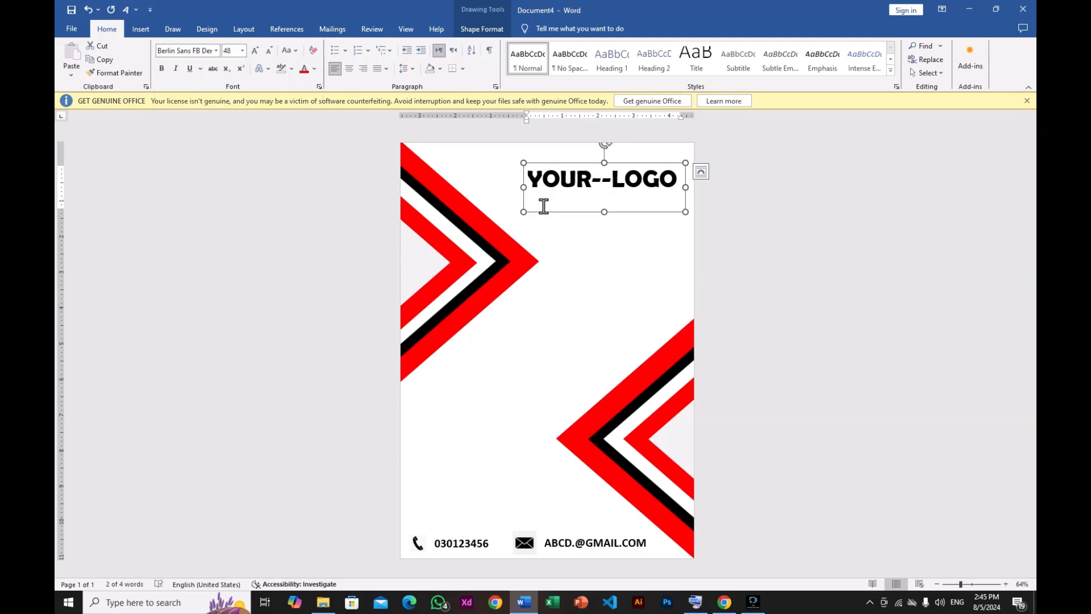
- Position the logo text box at the page's upper right, briefly trying italic on its text
{"action": "left_click_drag", "start_coordinate": [544, 212], "coordinate": [507, 192]}
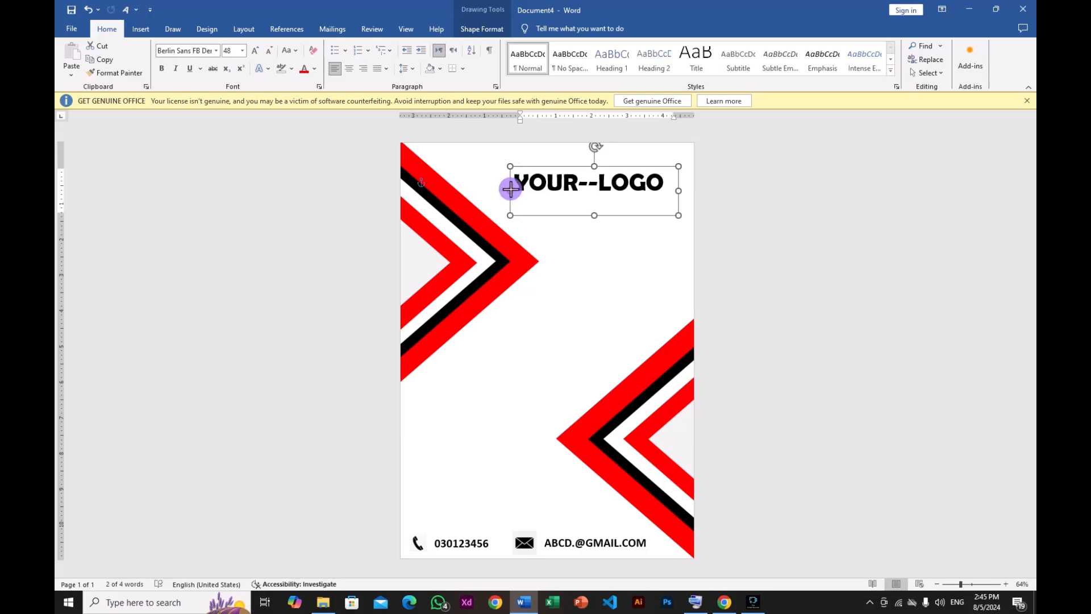
{"action": "left_click", "coordinate": [176, 68]}
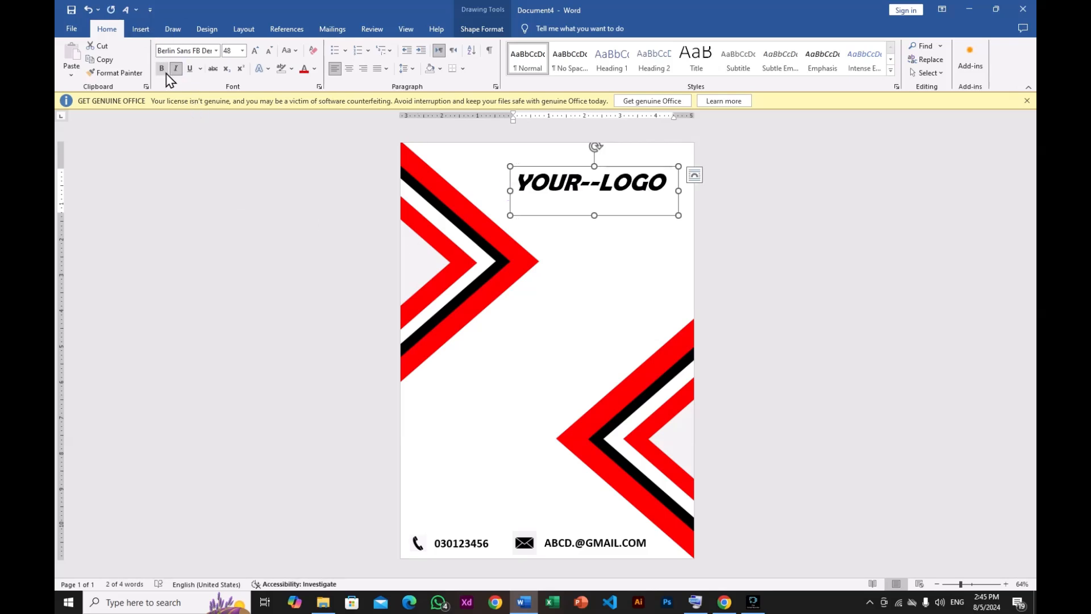
{"action": "left_click", "coordinate": [174, 68]}
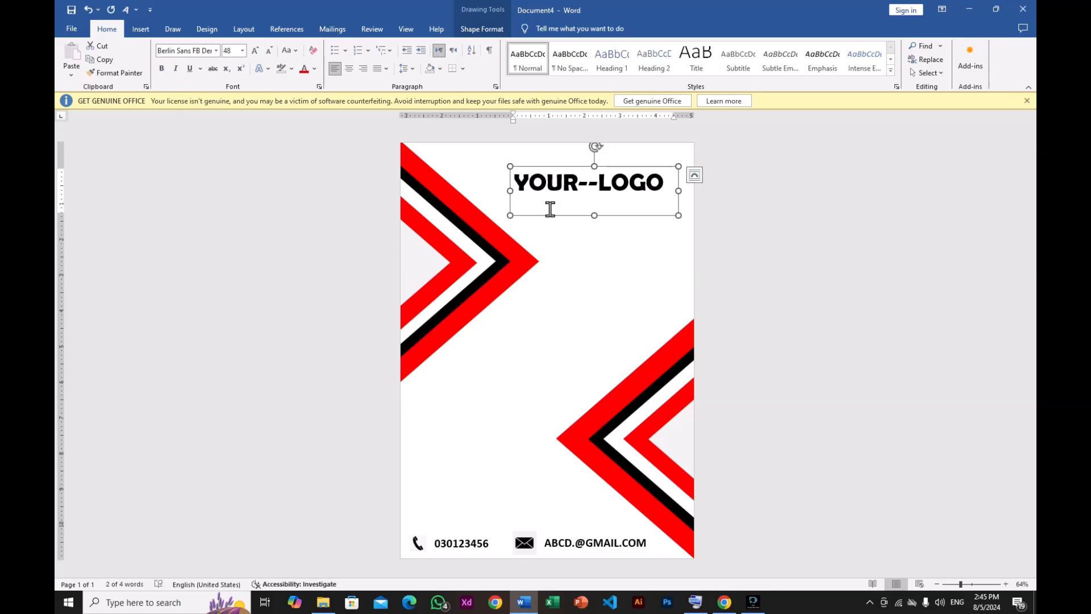
{"action": "left_click_drag", "start_coordinate": [555, 217], "coordinate": [565, 219]}
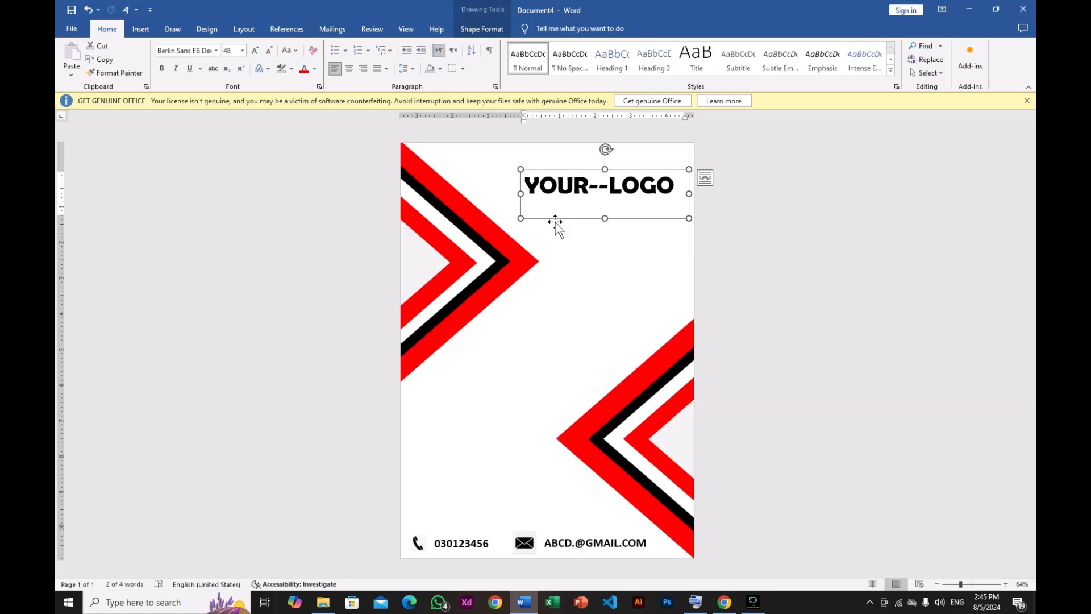
{"action": "left_click", "coordinate": [534, 343]}
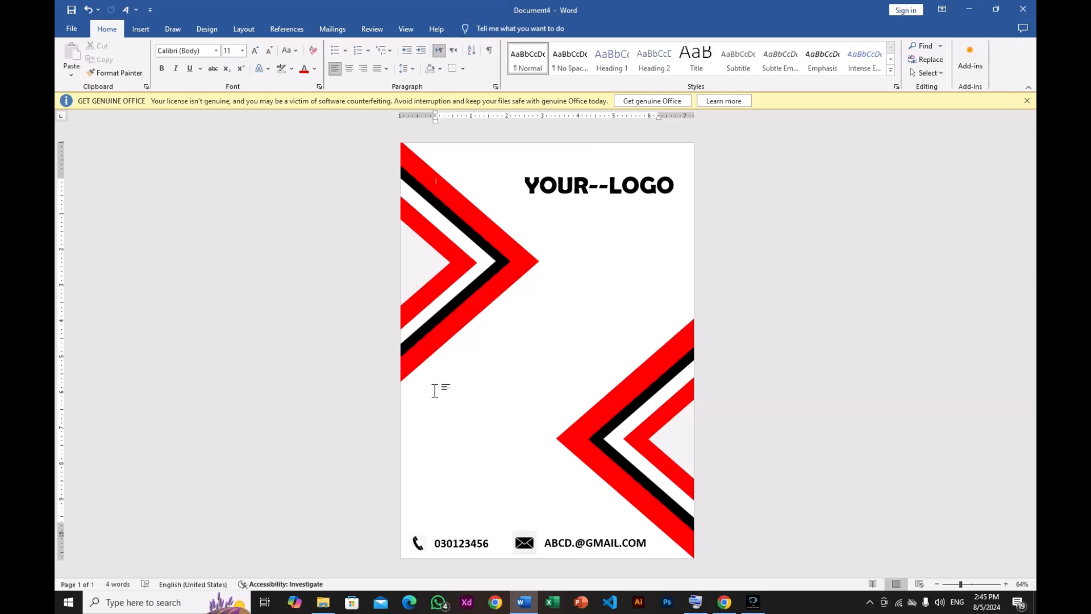